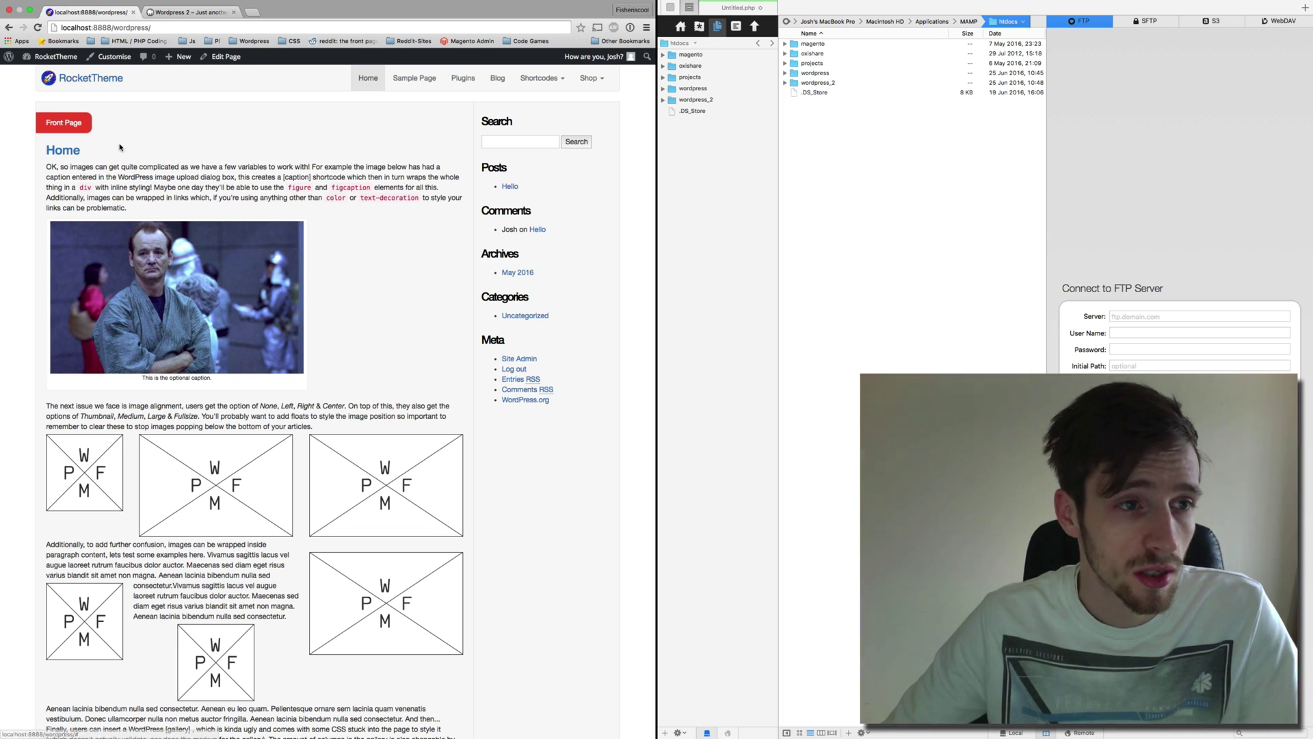
Search the plugin directory for 'All-In-One import', then install and activate All-in-One WP Migration
click(40, 74)
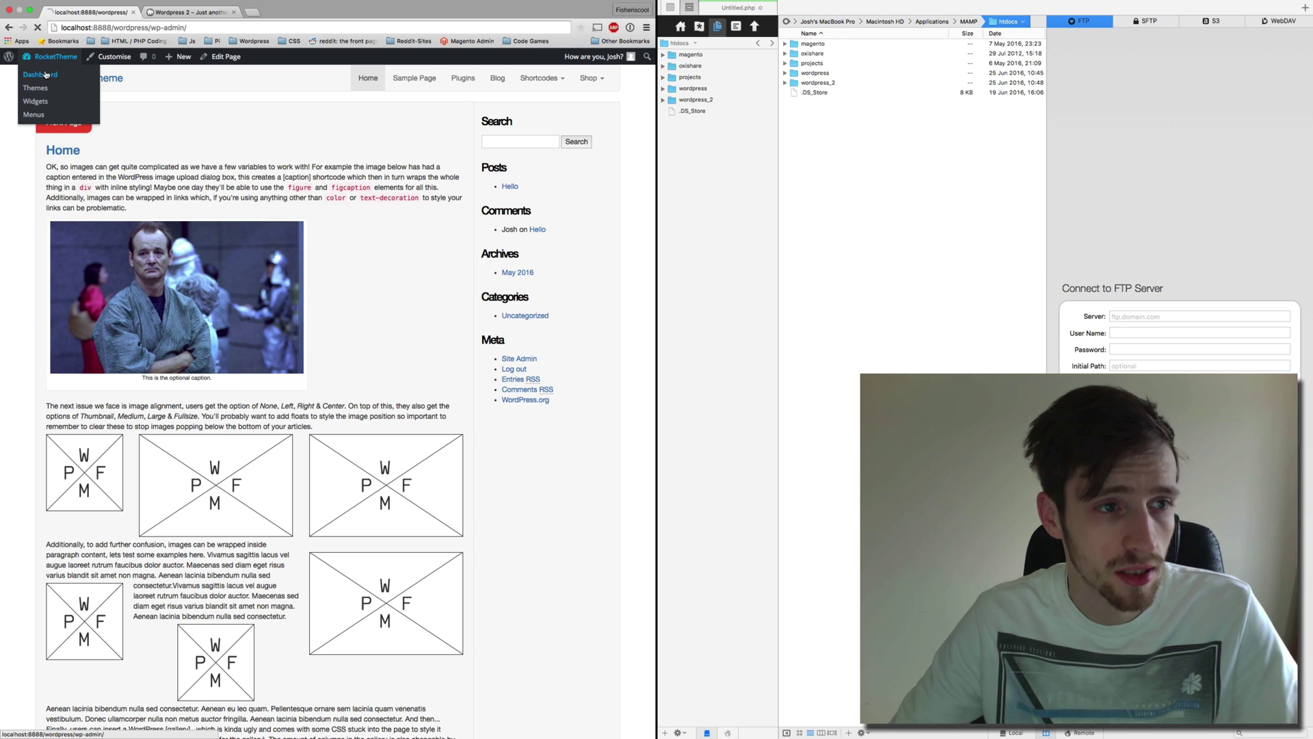
mouse_move(30, 271)
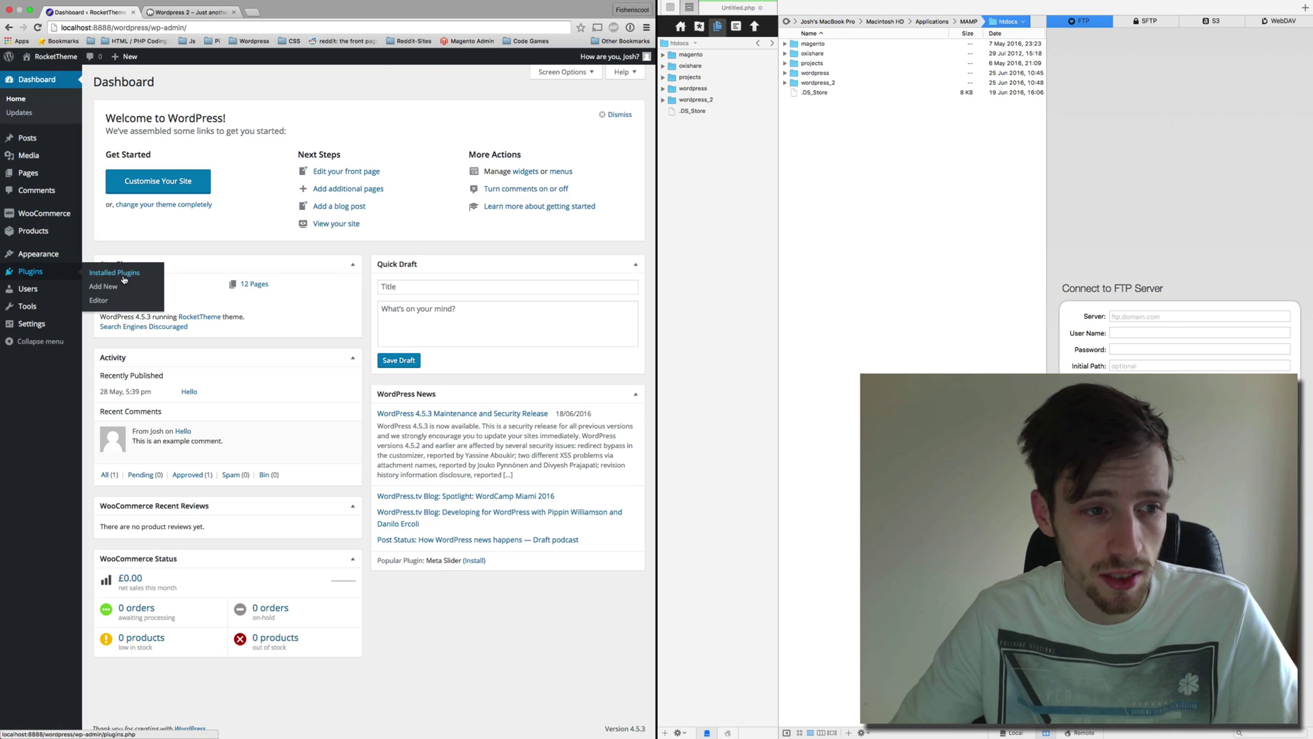
click(115, 288)
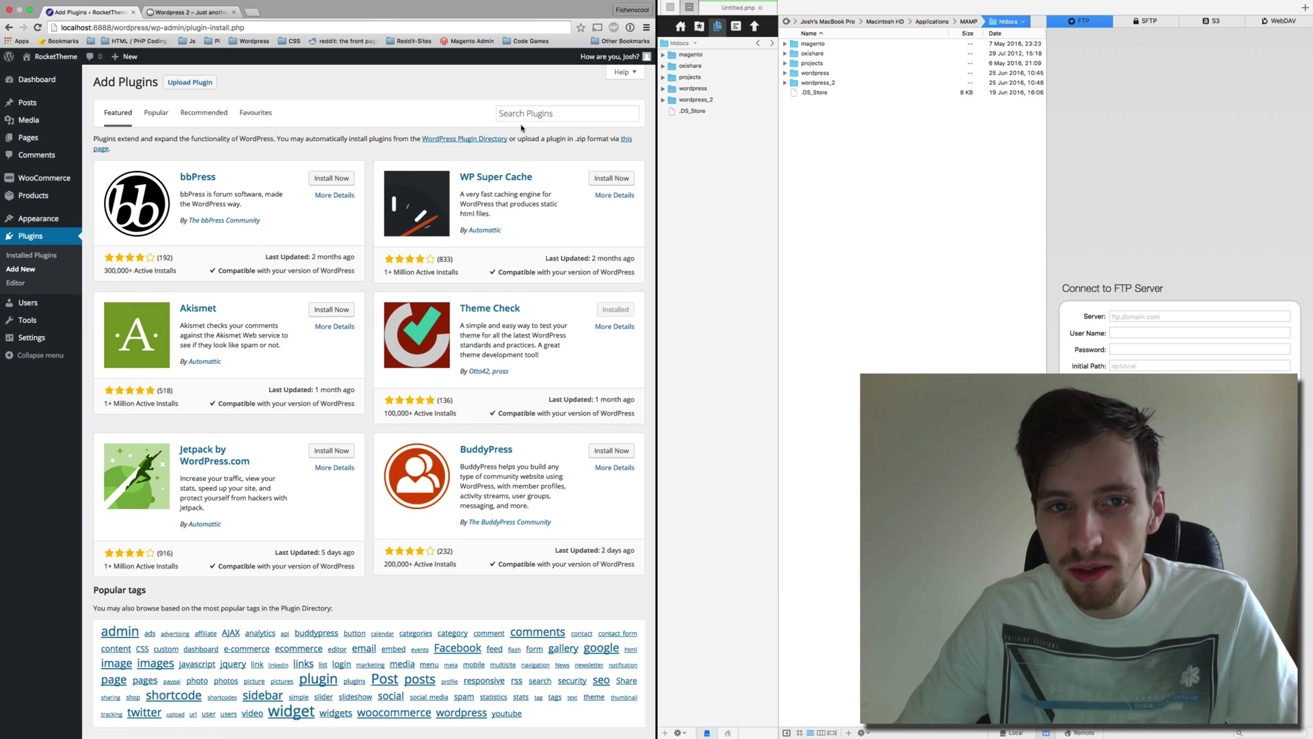
click(523, 115)
text(All-)
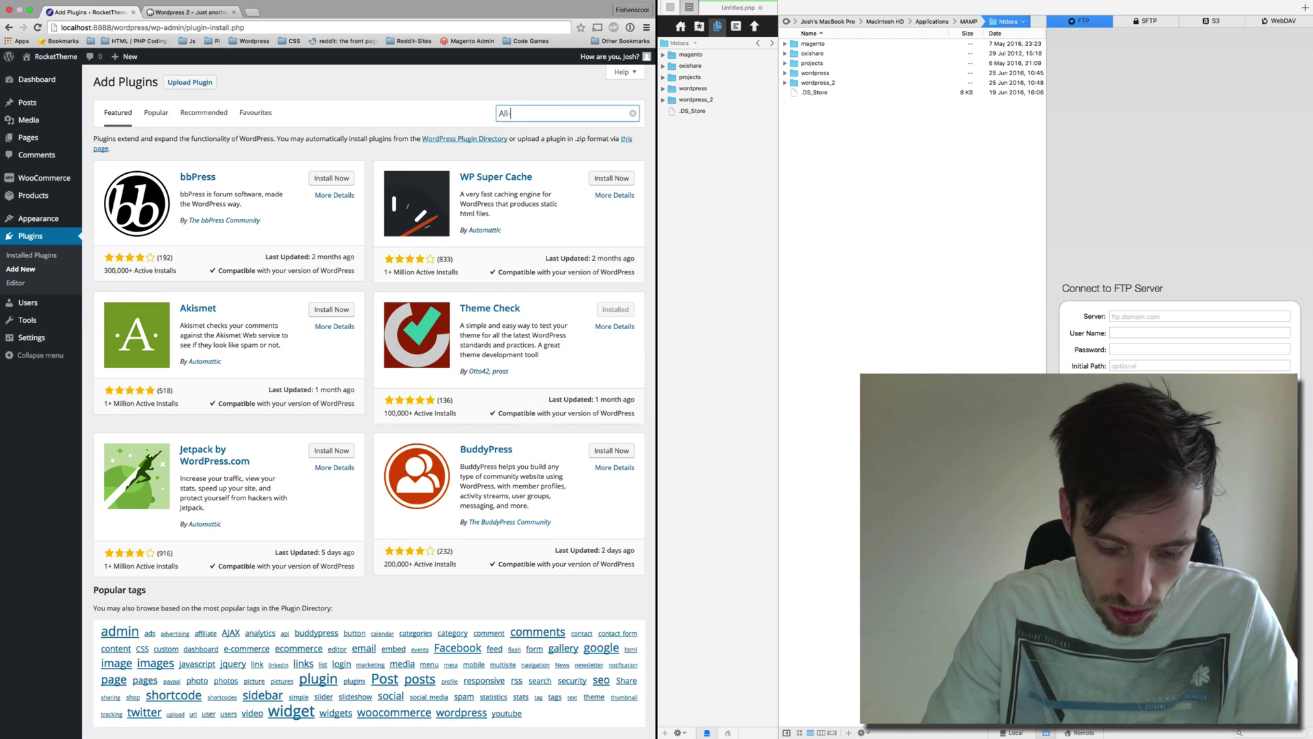
text(In-)
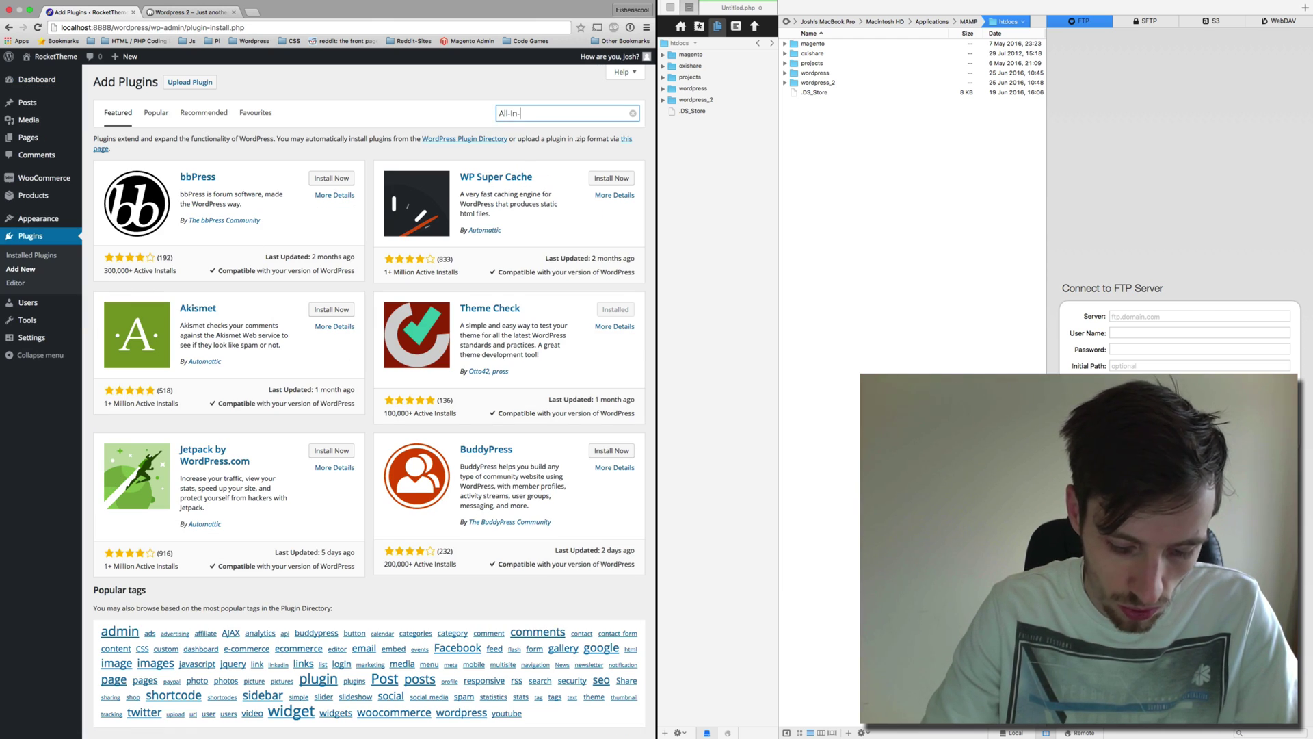
text(One import)
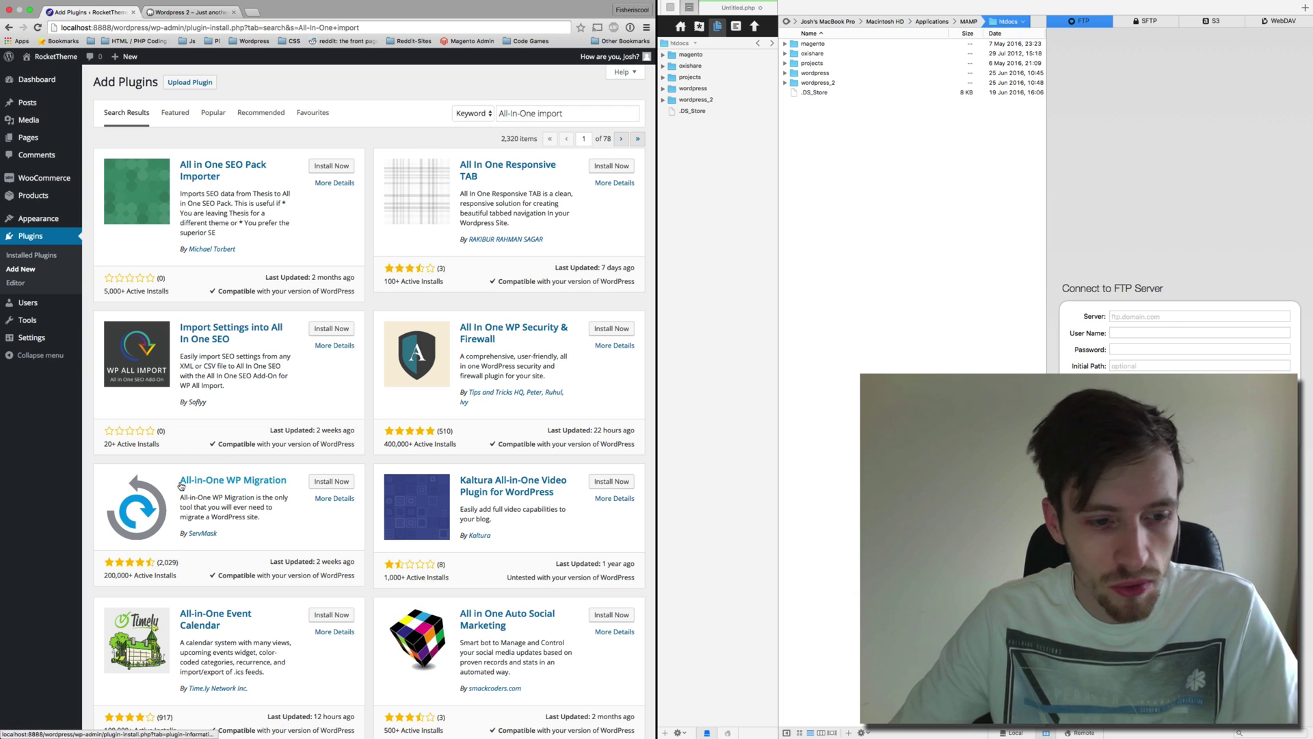
click(319, 483)
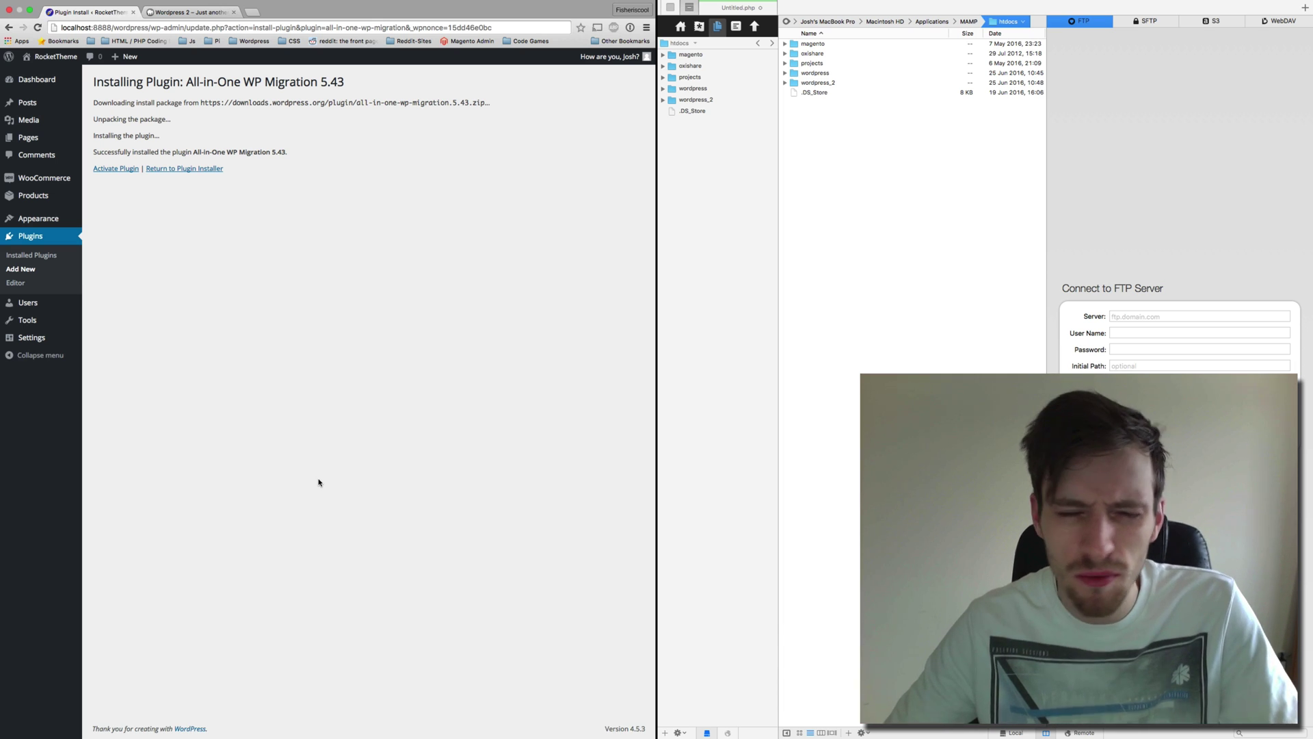
click(125, 172)
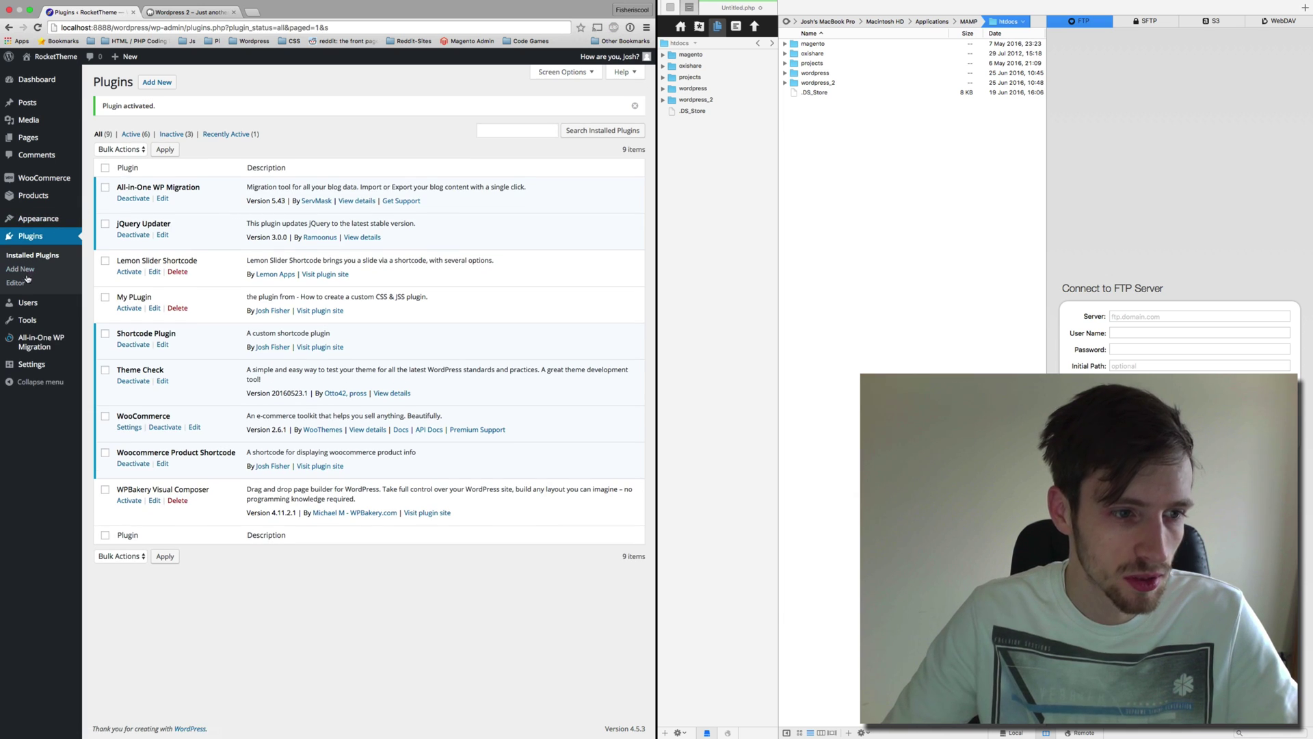
Export the RocketTheme site to File, download the 53 MB .wpress archive, and close the dialog
mouse_move(32, 346)
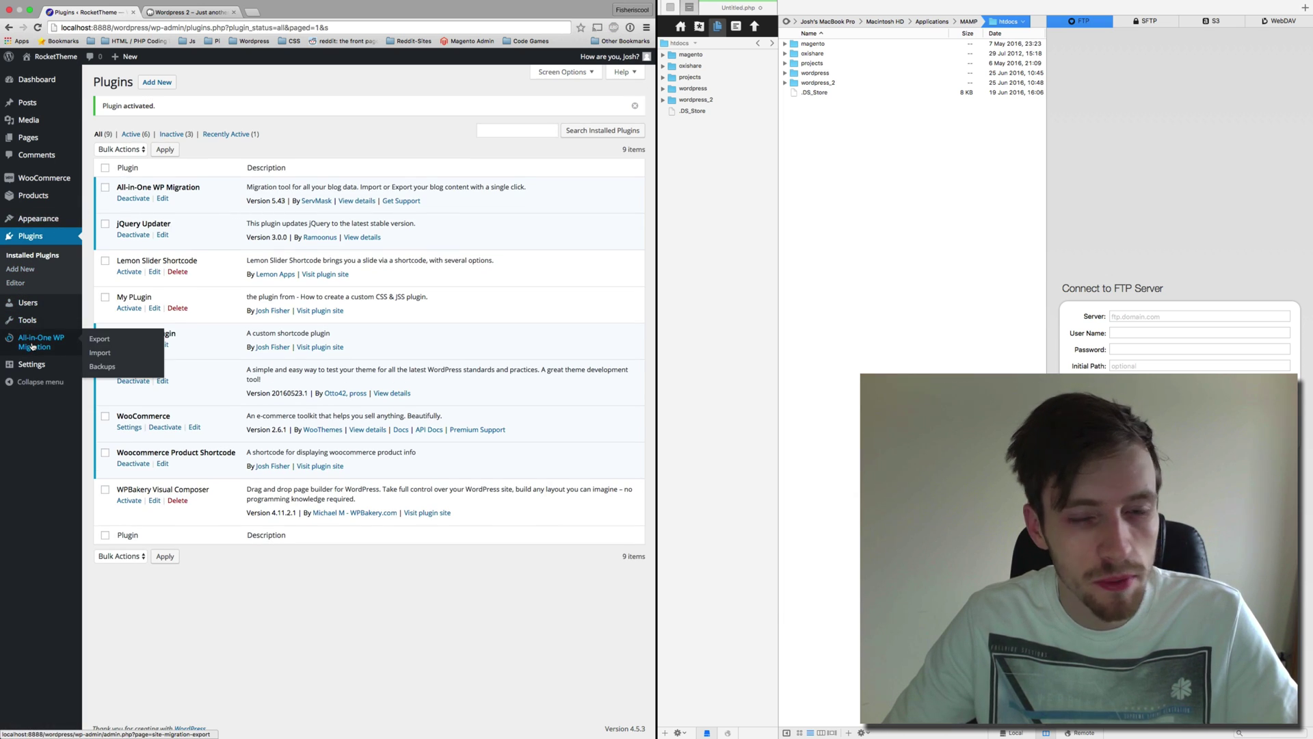
click(32, 347)
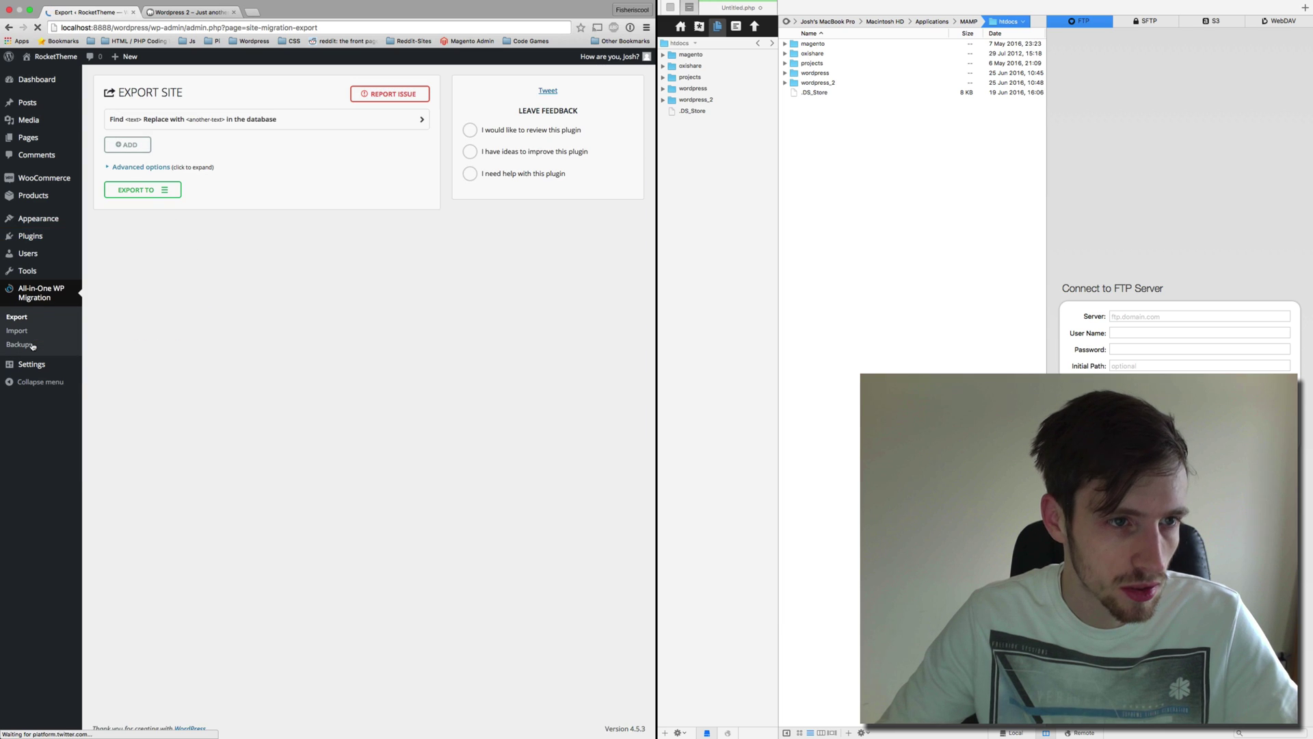
click(152, 194)
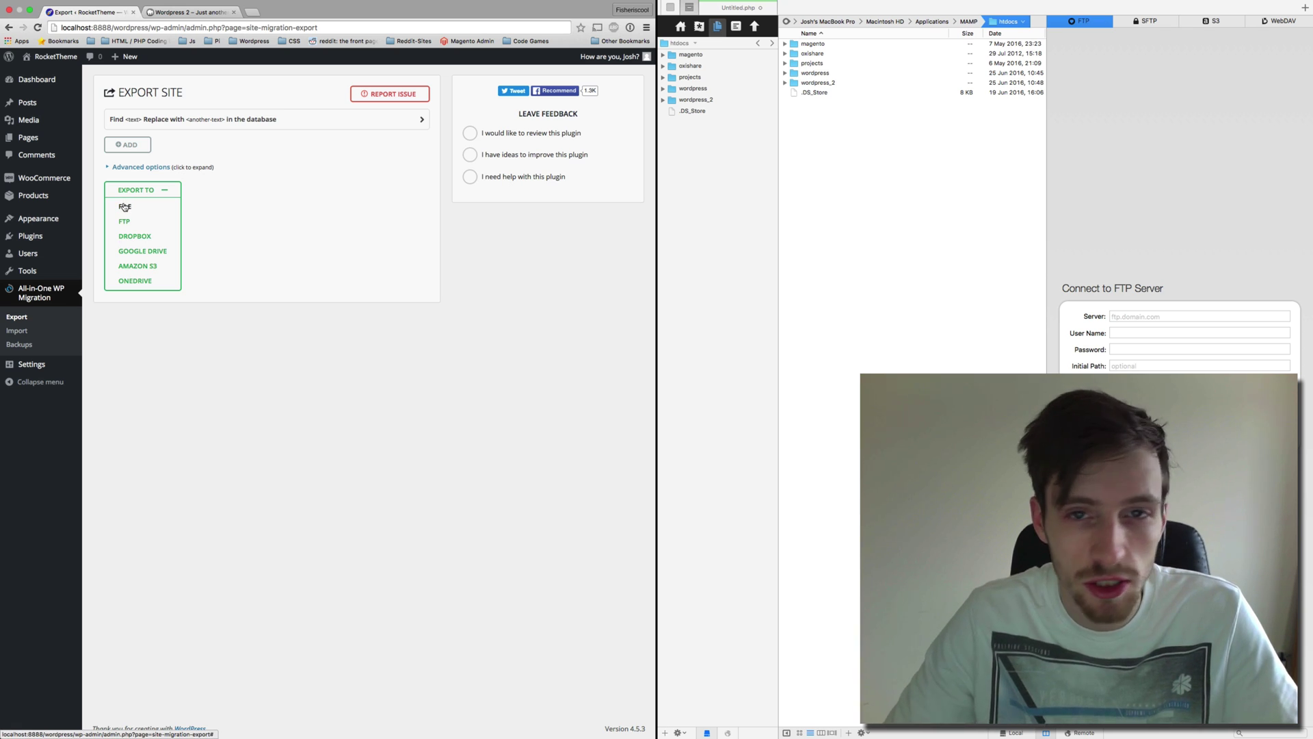
click(124, 206)
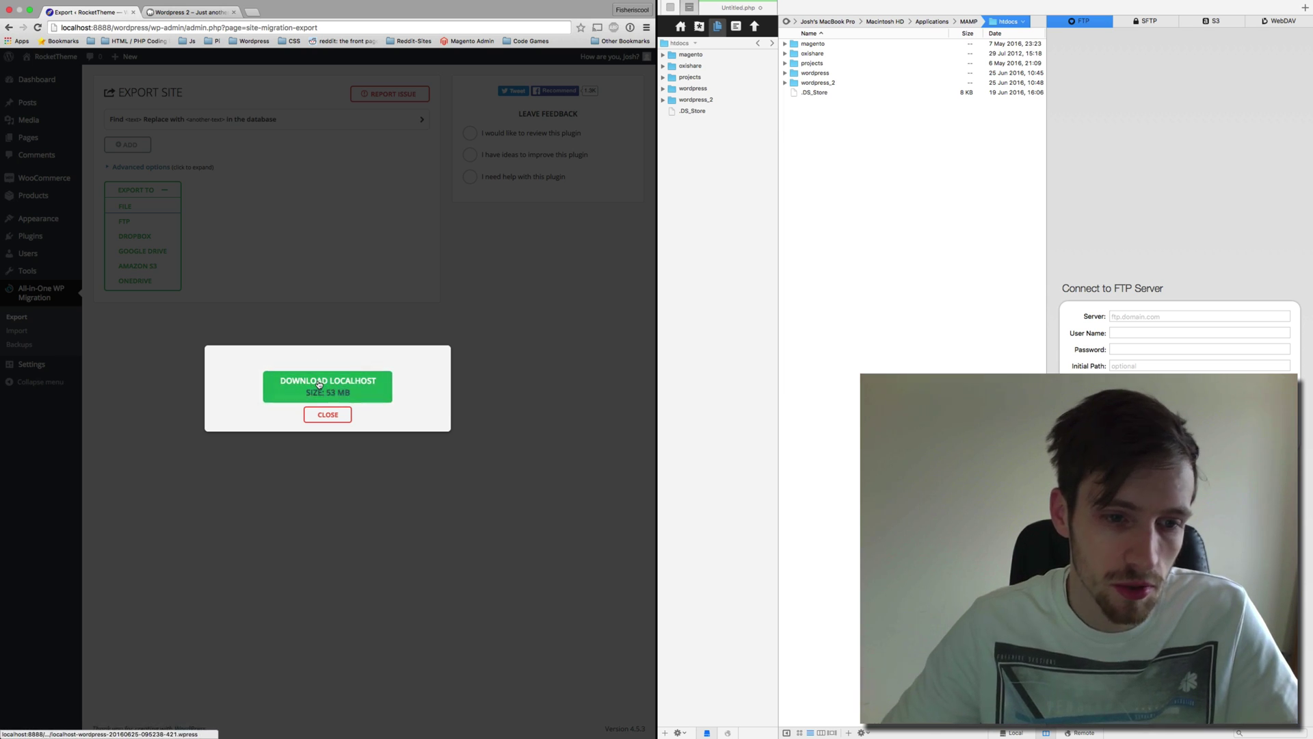
click(319, 385)
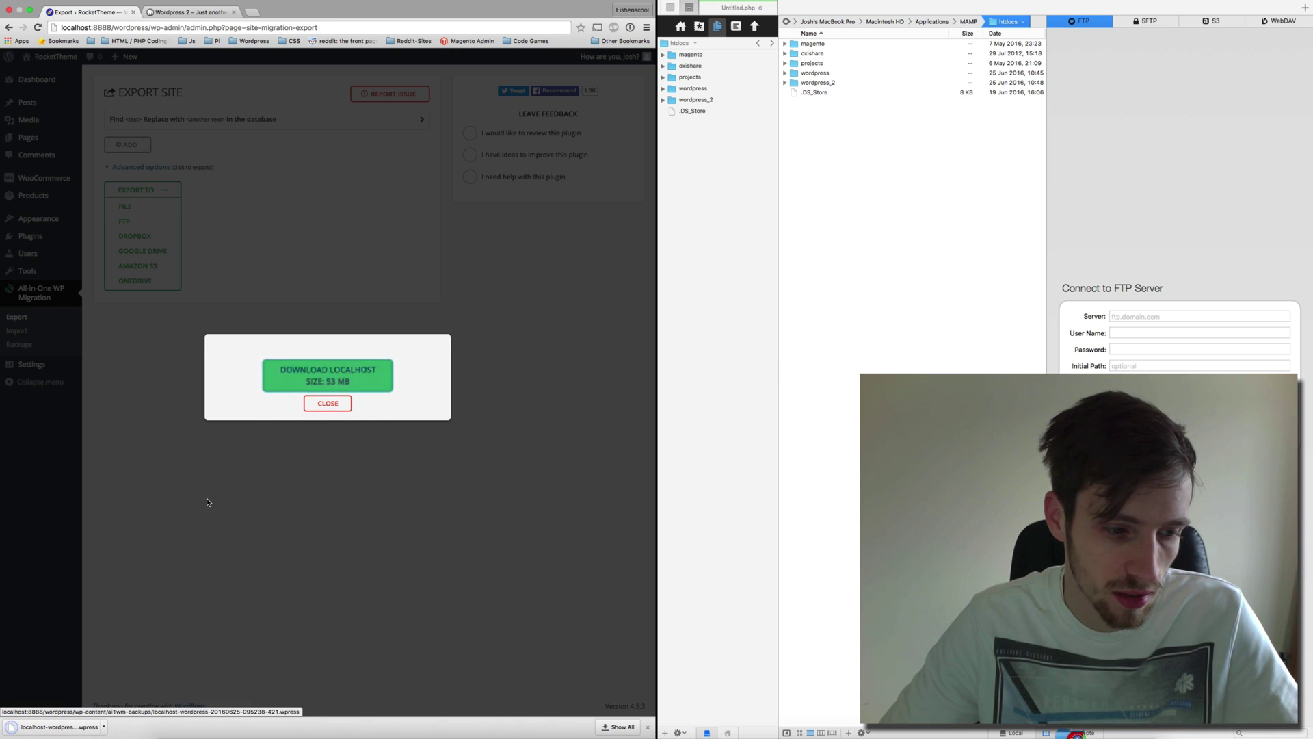
mouse_move(410, 736)
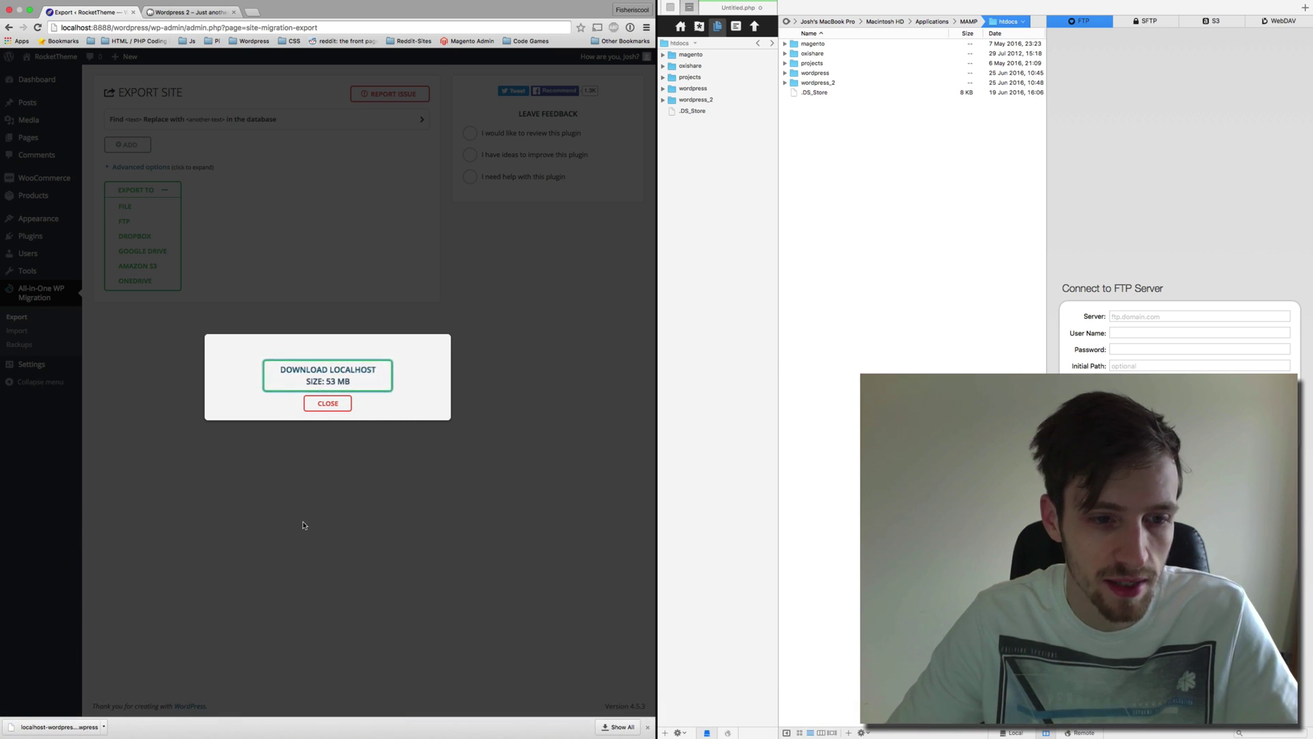
click(328, 404)
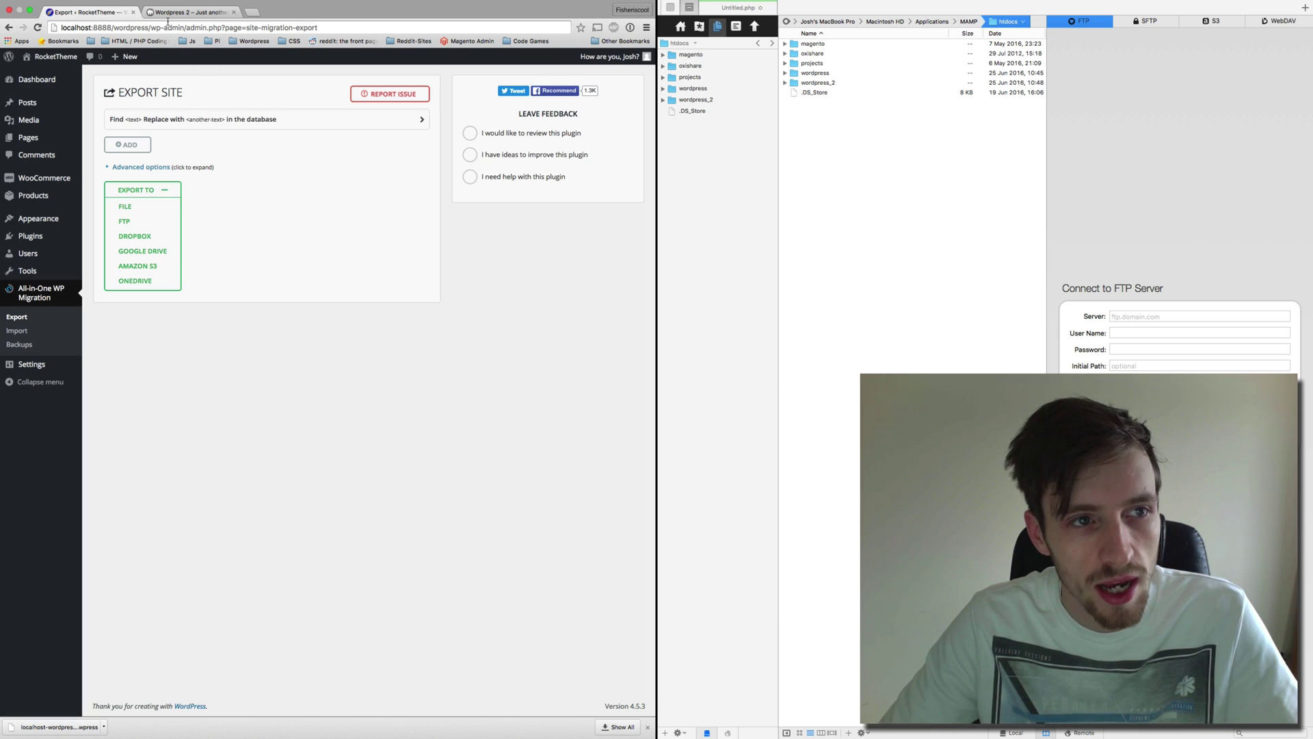
Switch to the Wordpress 2 browser tab and open its admin Dashboard
click(167, 22)
click(171, 13)
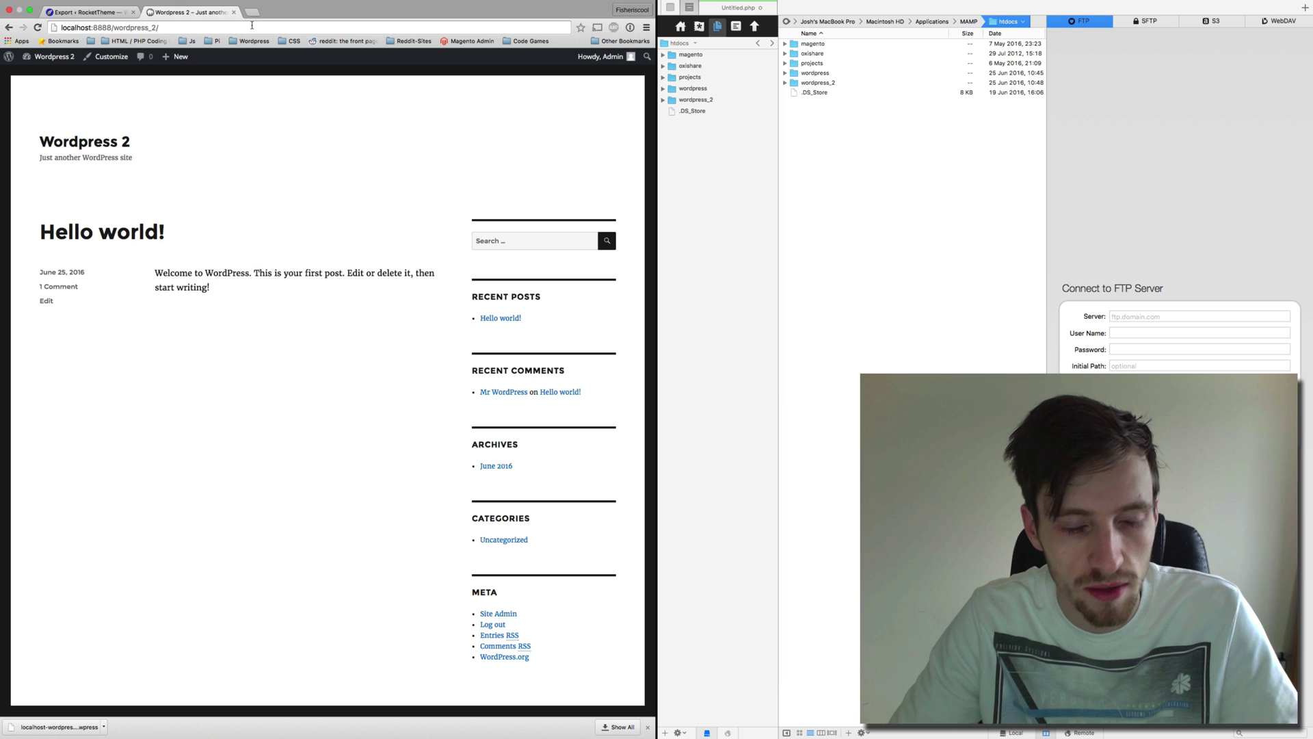
click(48, 79)
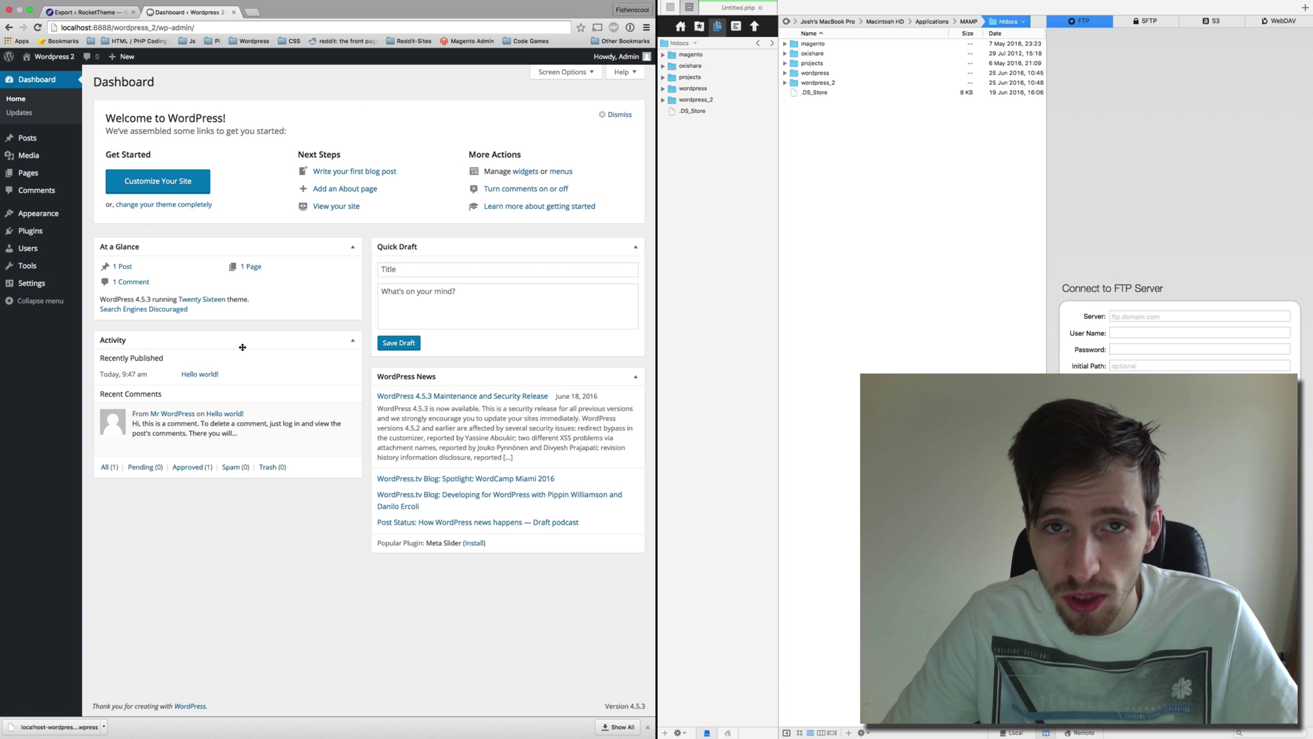
mouse_move(55, 247)
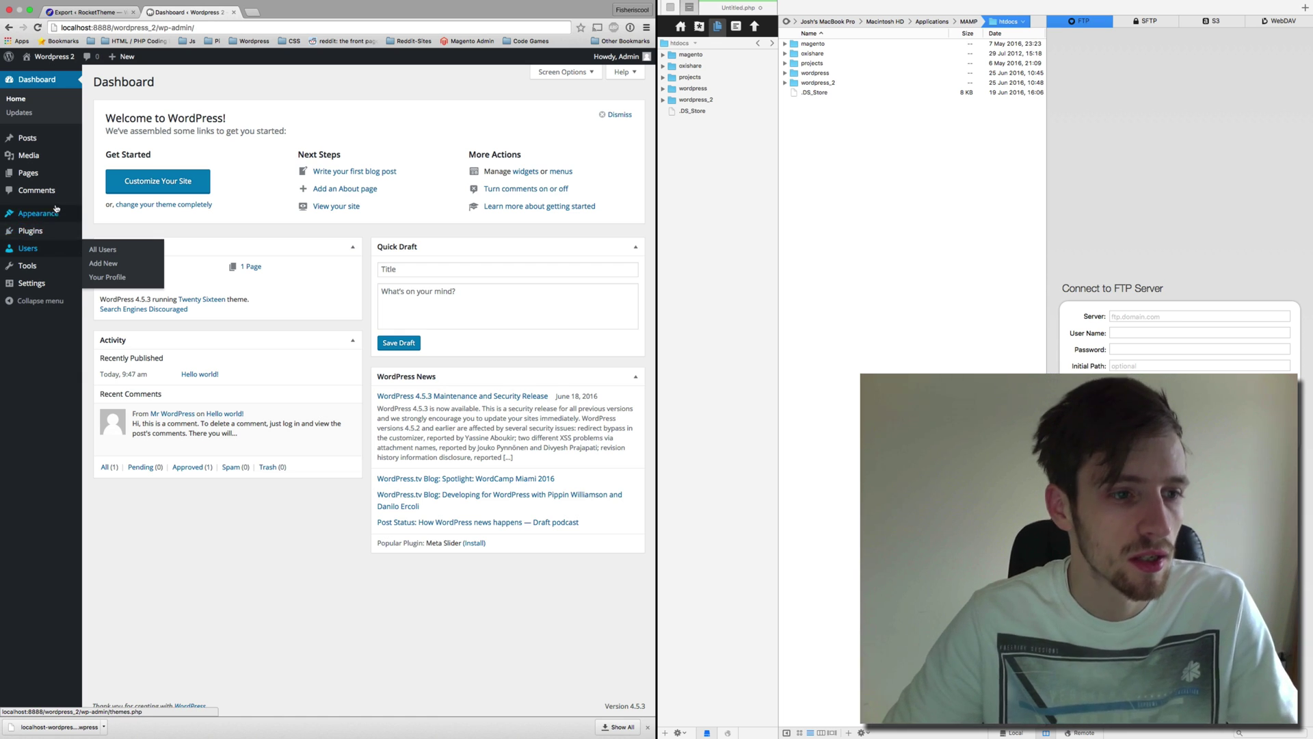
Search plugins for 'All-in-one wp', then install and activate All-in-One WP Migration on Wordpress 2
click(102, 247)
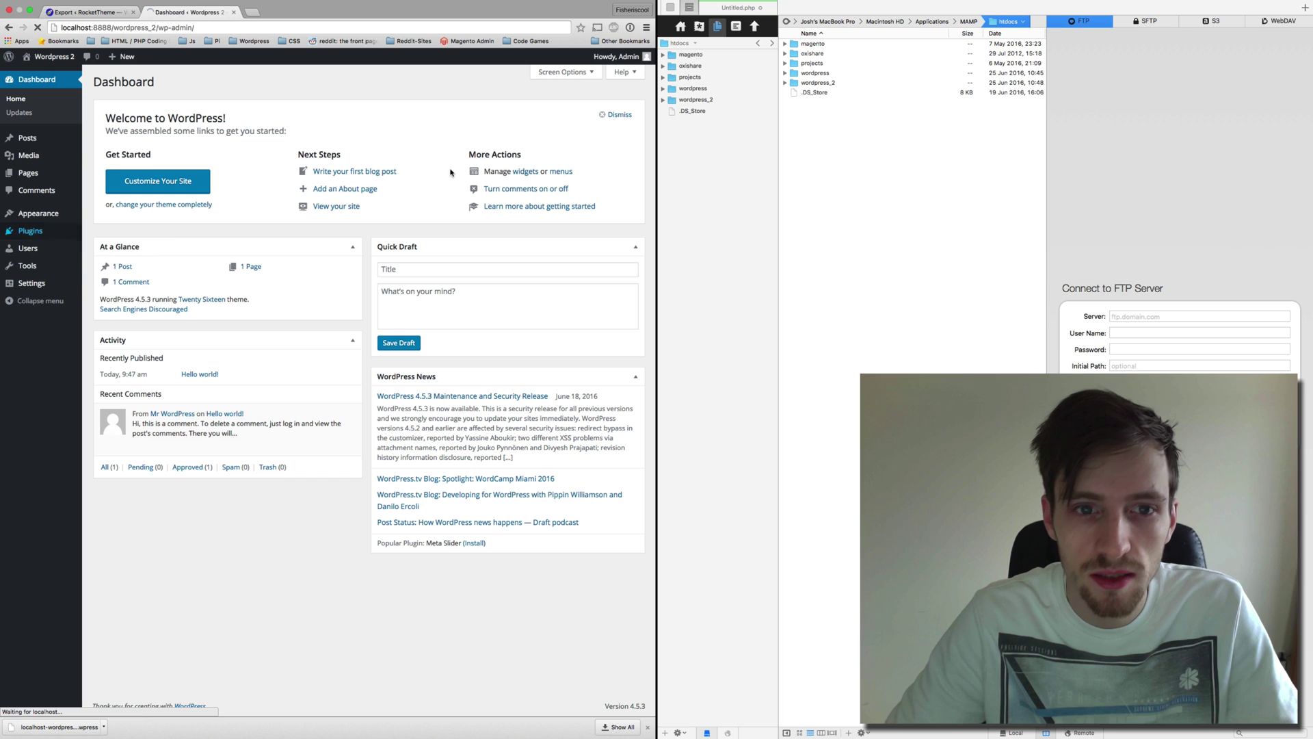
click(550, 115)
text(A)
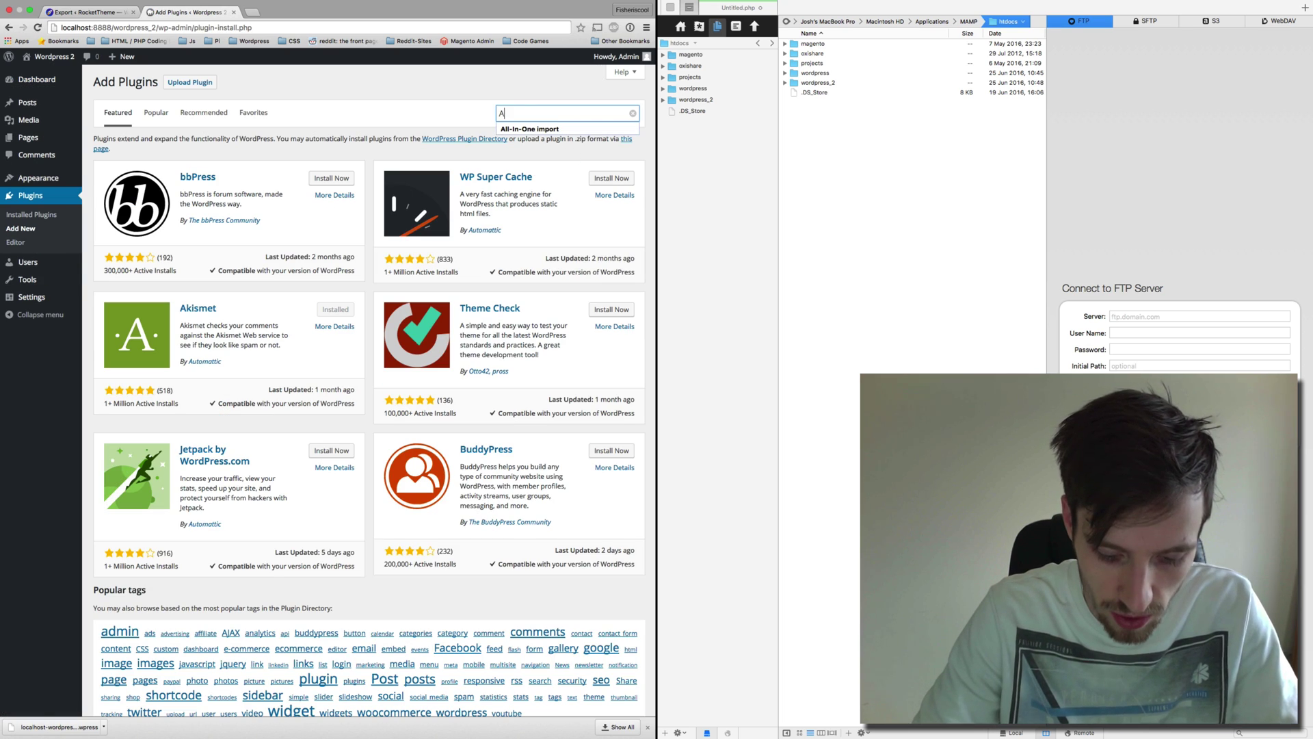
text(ll-in-one wp)
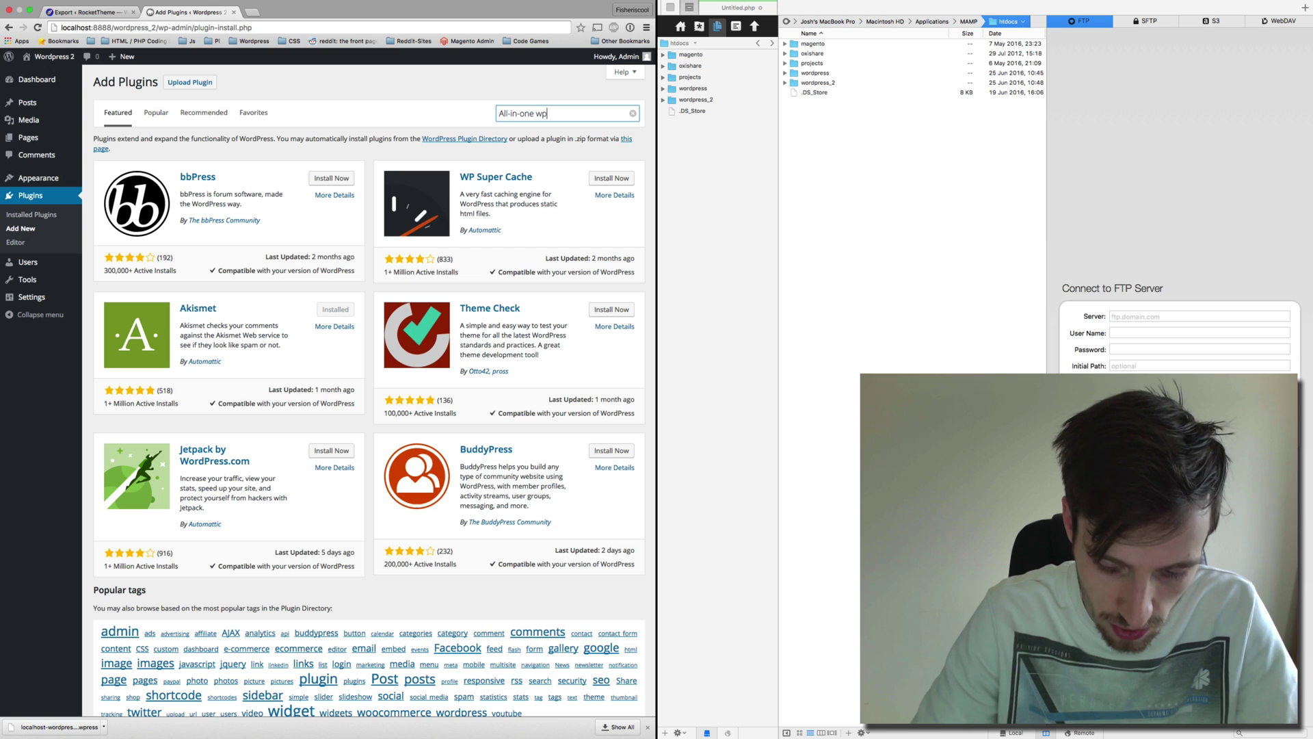
key(Return)
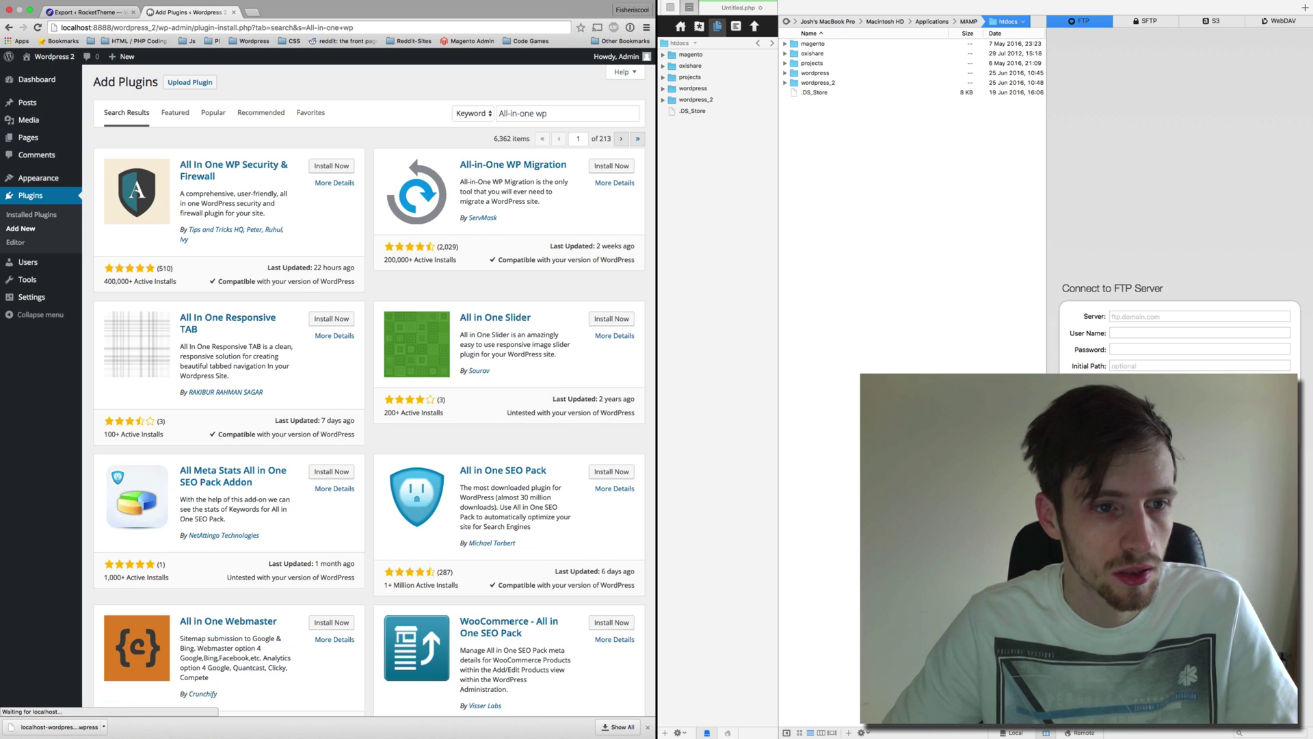
click(617, 167)
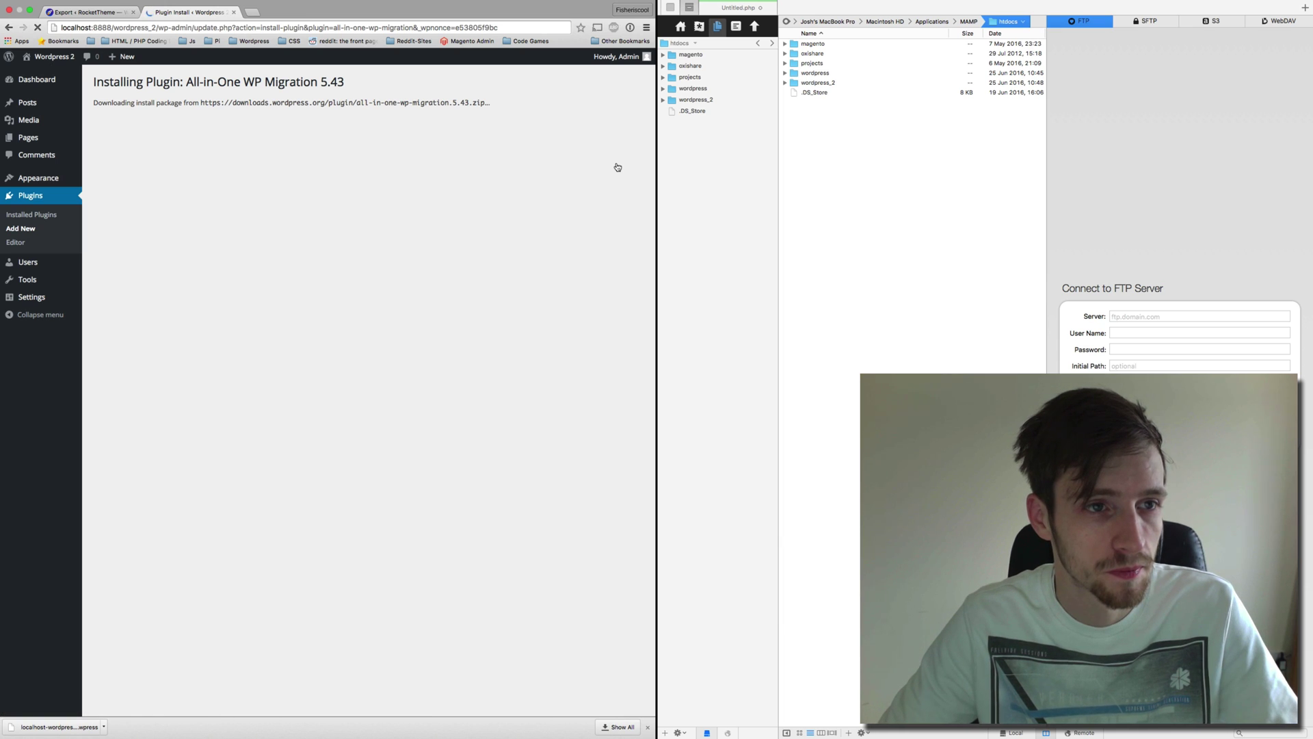
click(113, 171)
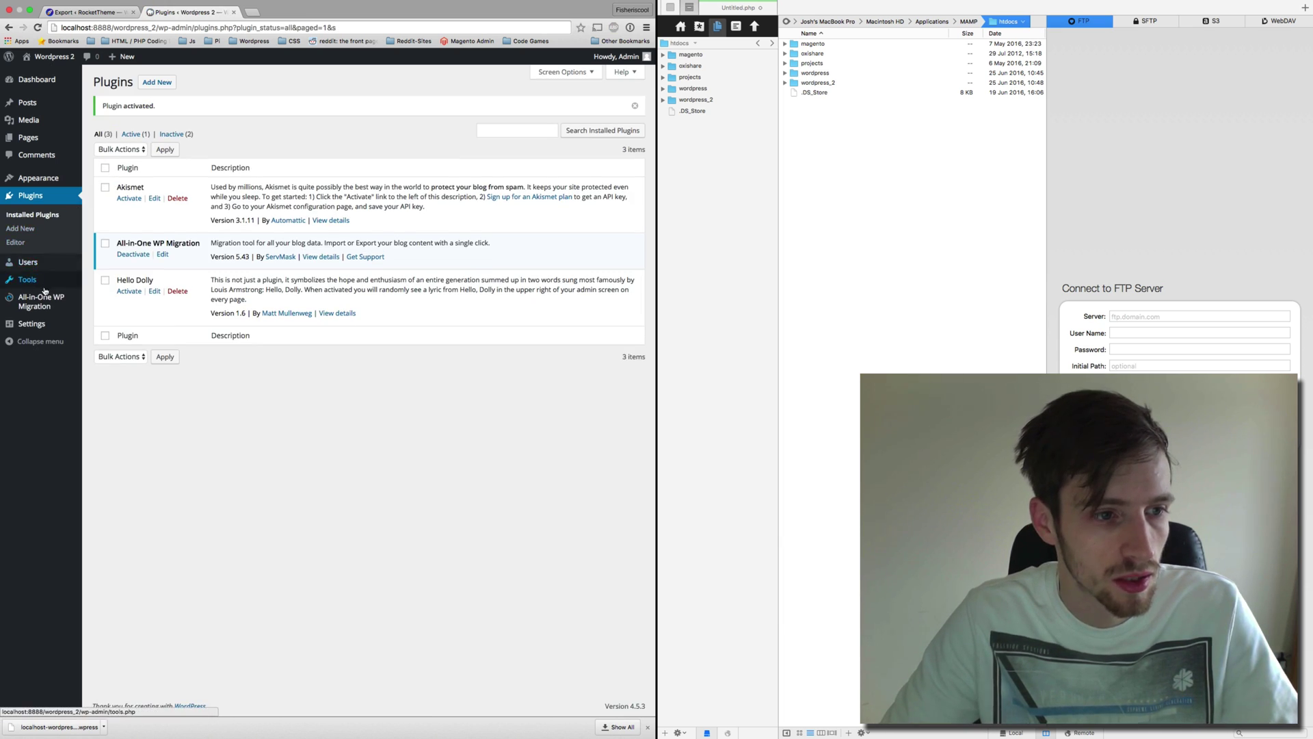
mouse_move(43, 298)
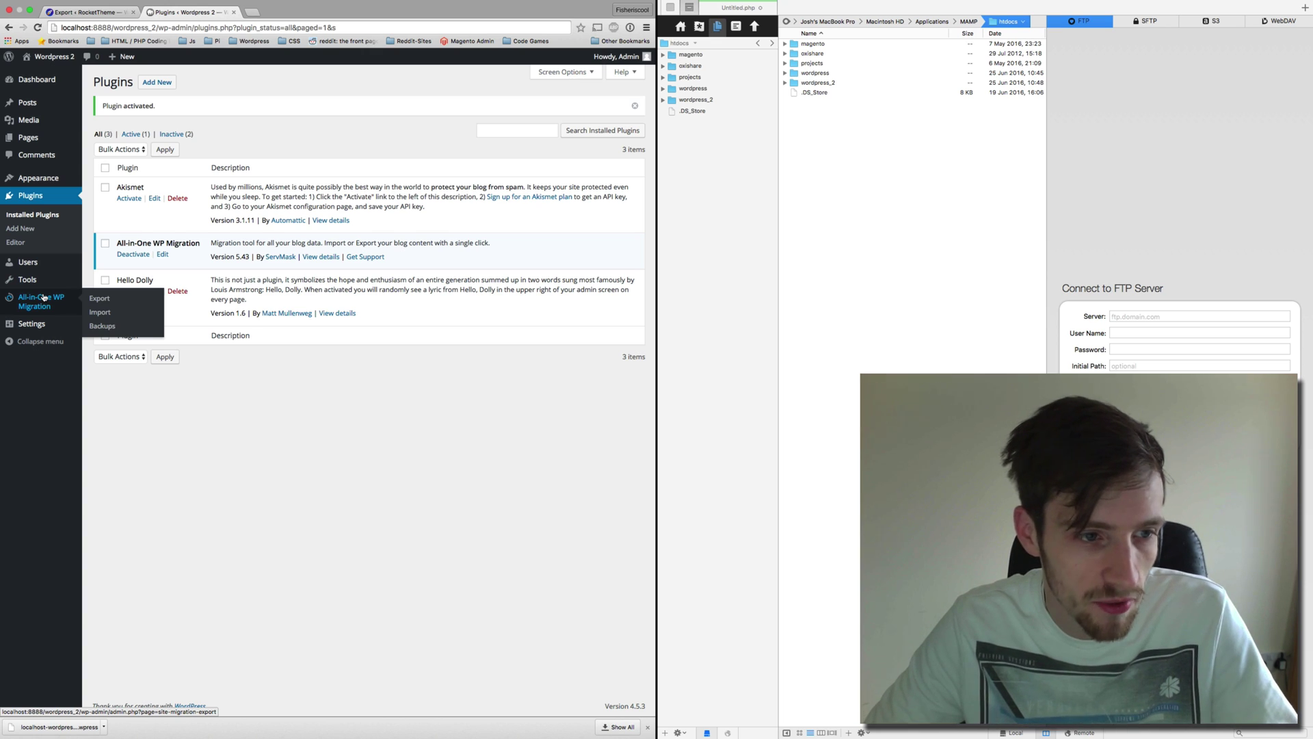
Import from File, choosing the newest .wpress archive in Chrome-Downloads sorted by date modified
click(100, 312)
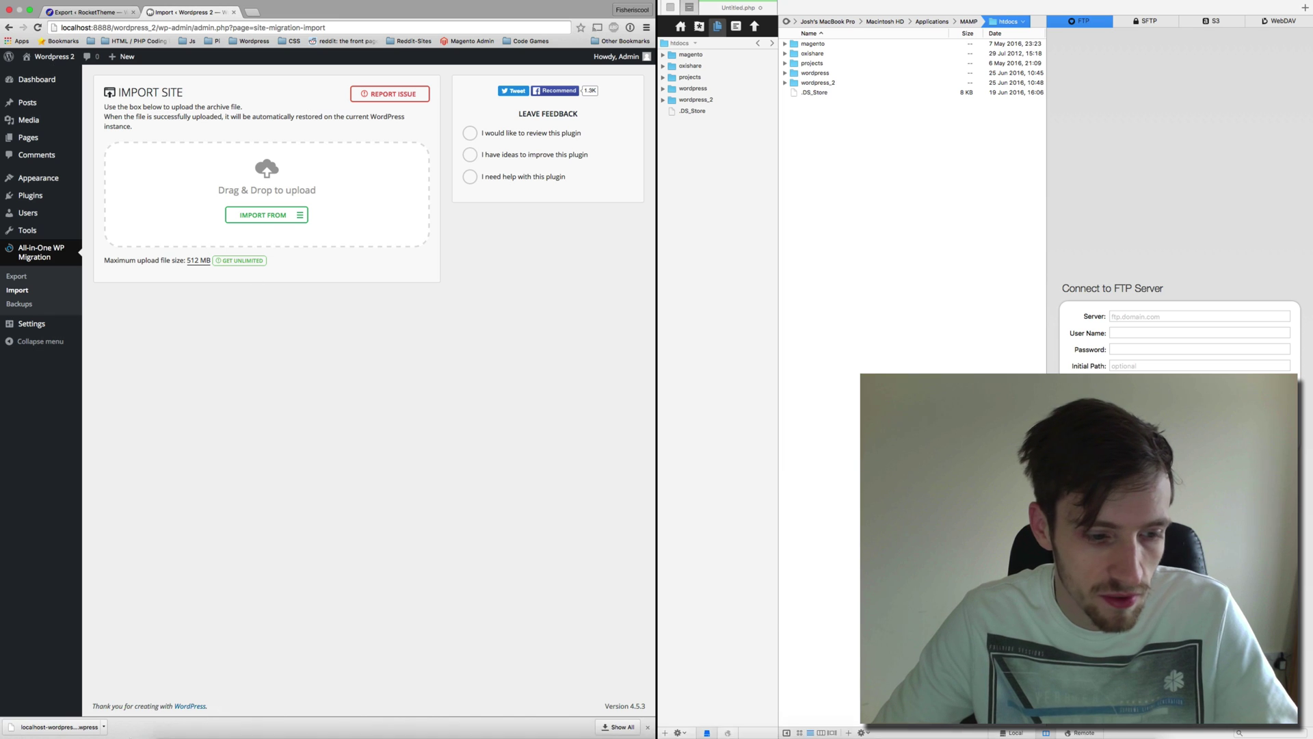
click(286, 215)
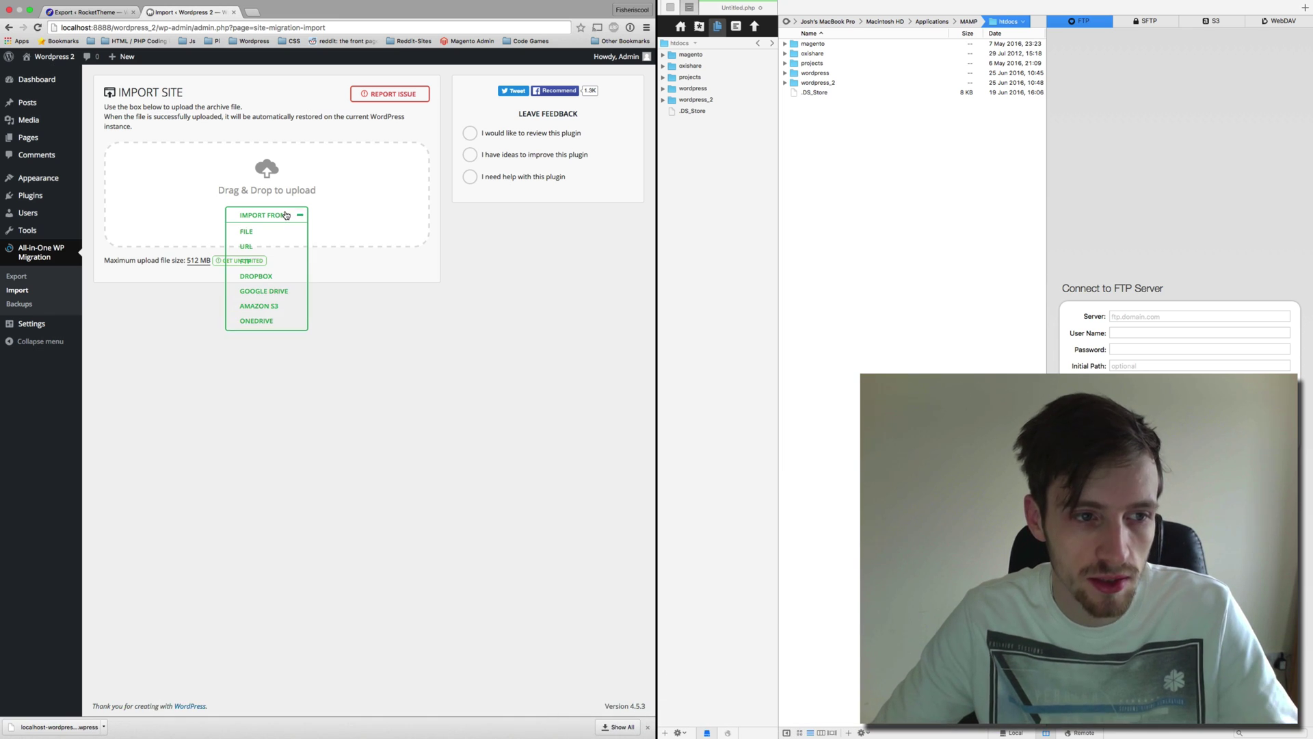
click(251, 236)
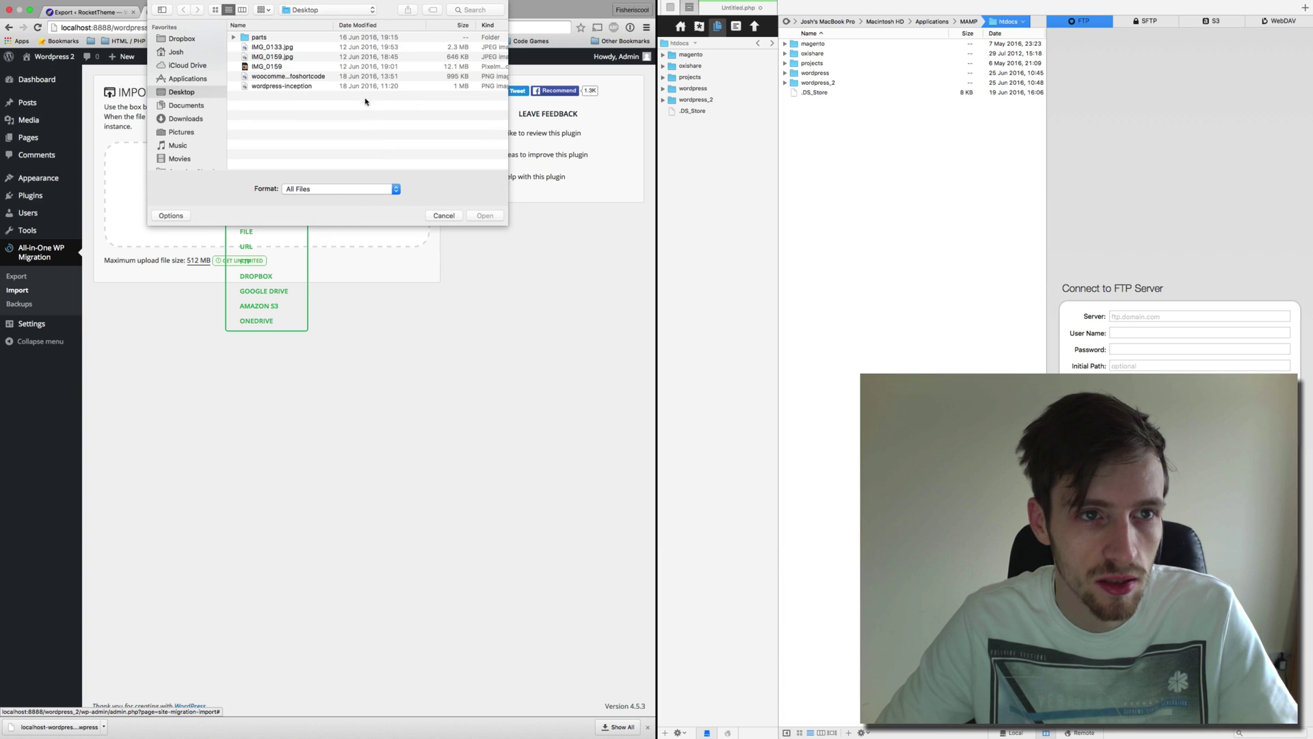
click(181, 119)
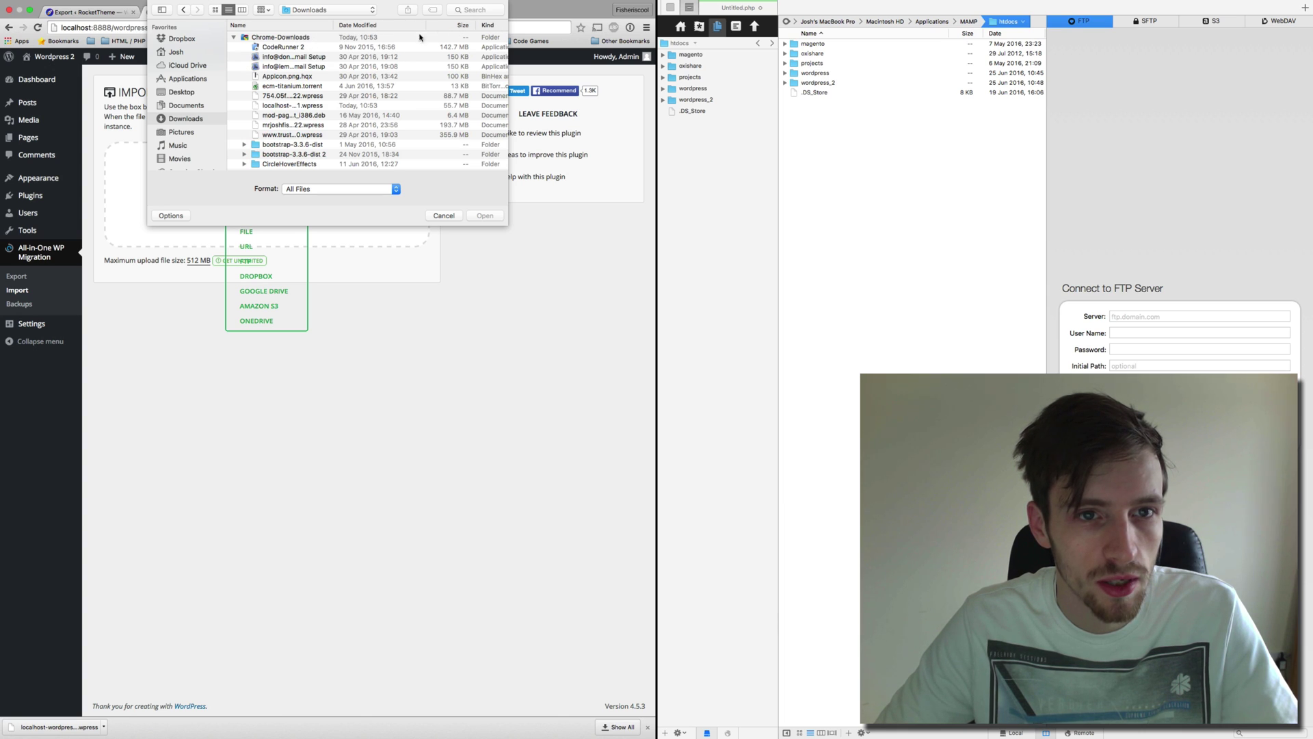
double_click(273, 40)
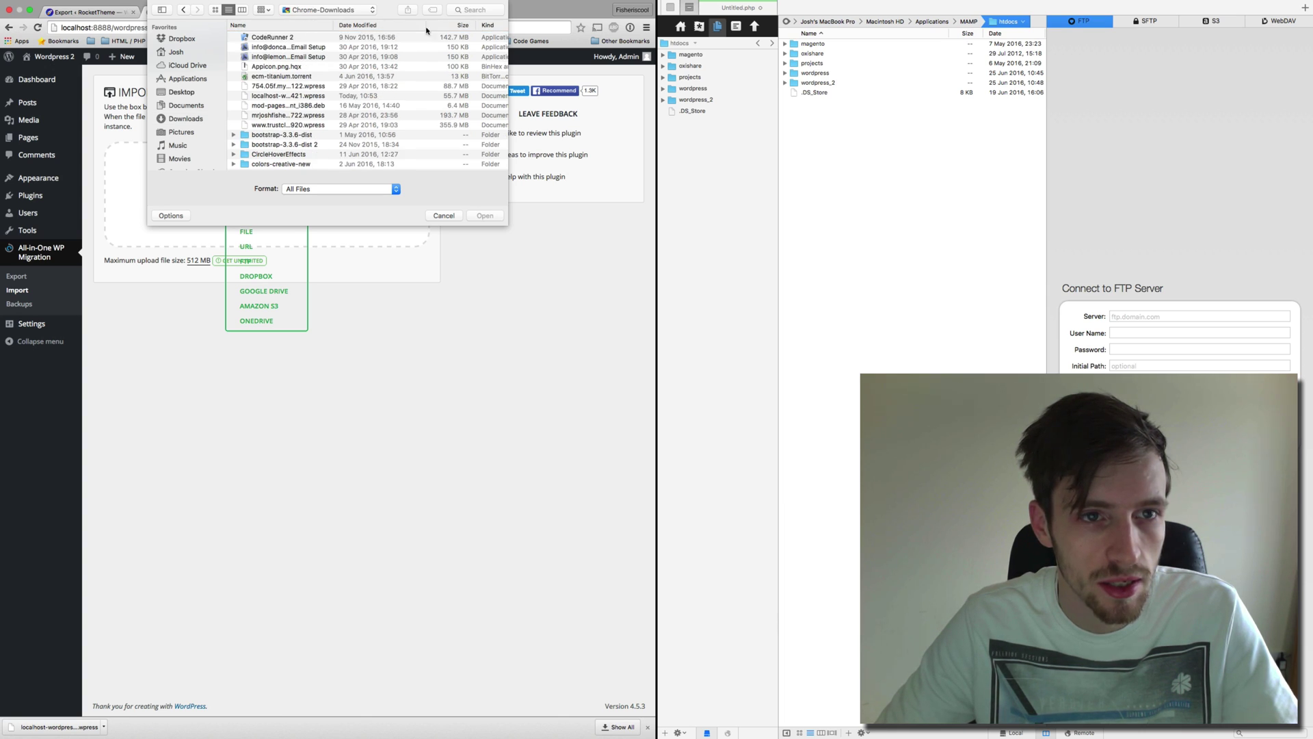
click(400, 25)
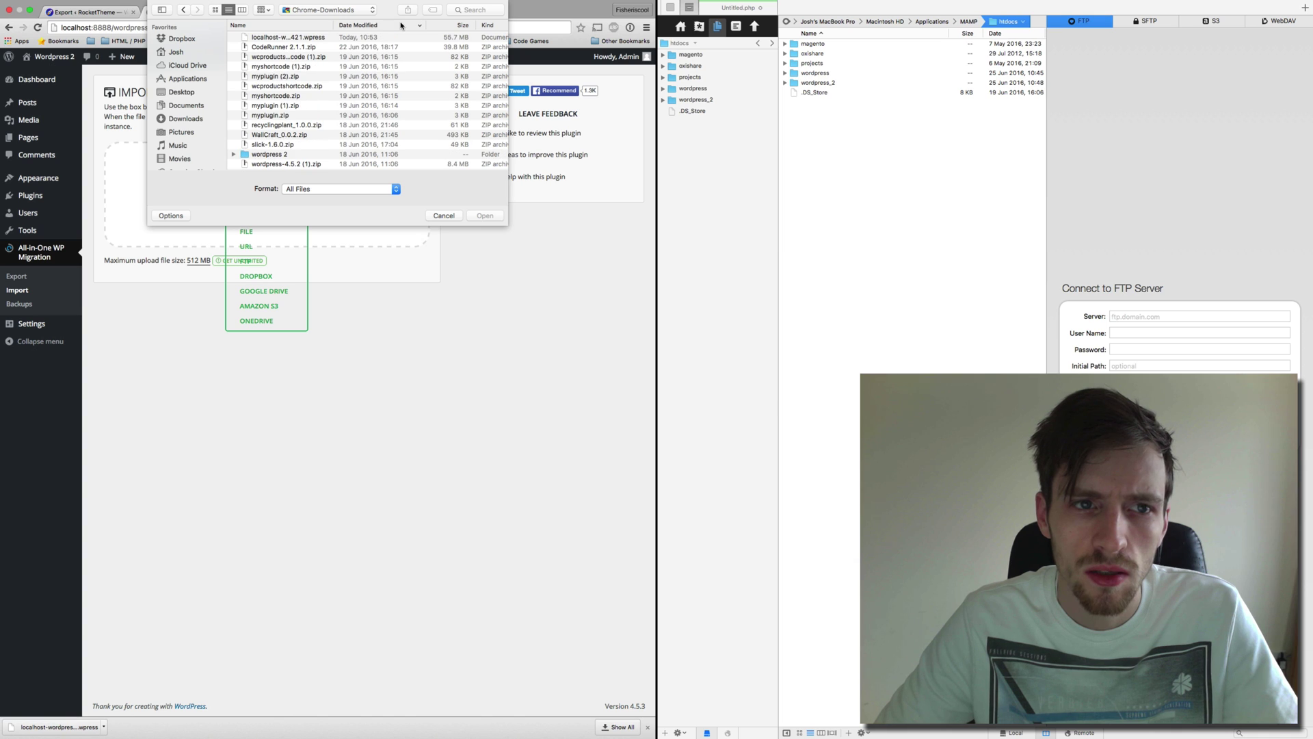
double_click(311, 37)
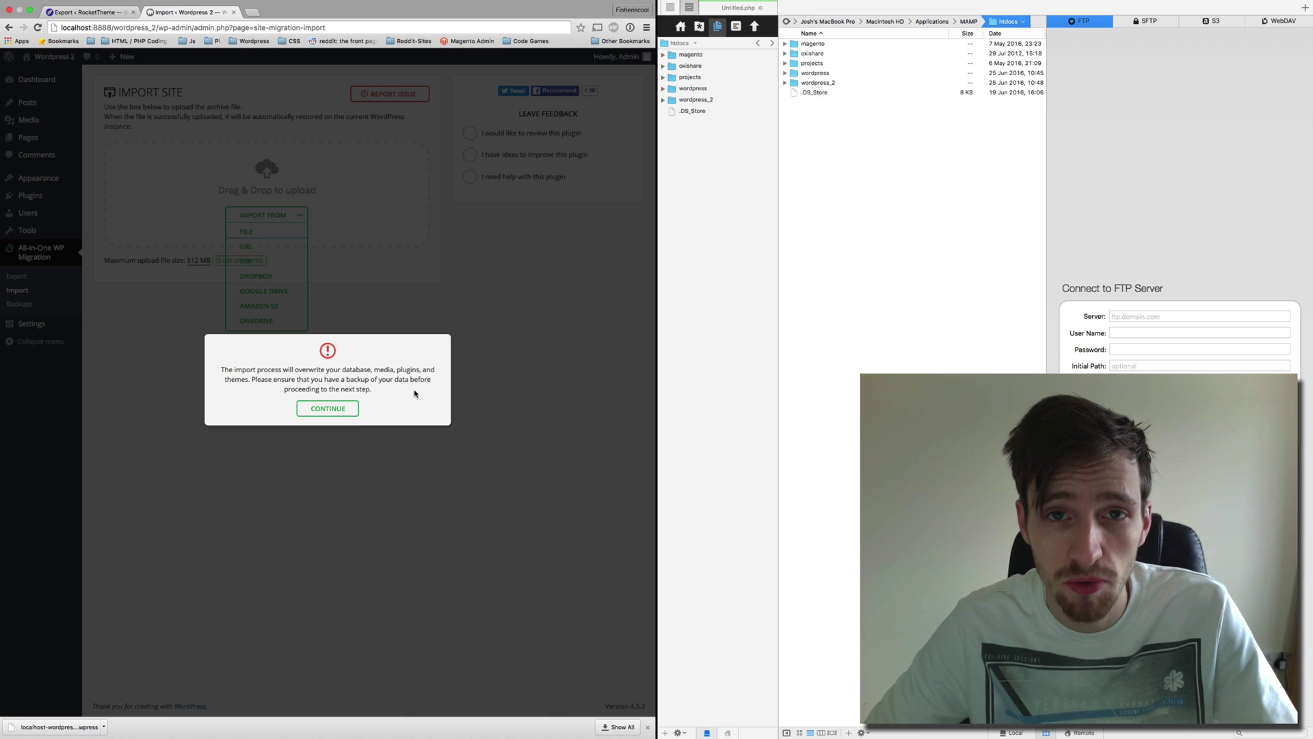
Continue past the overwrite warning and close the 'imported successfully' message
click(327, 410)
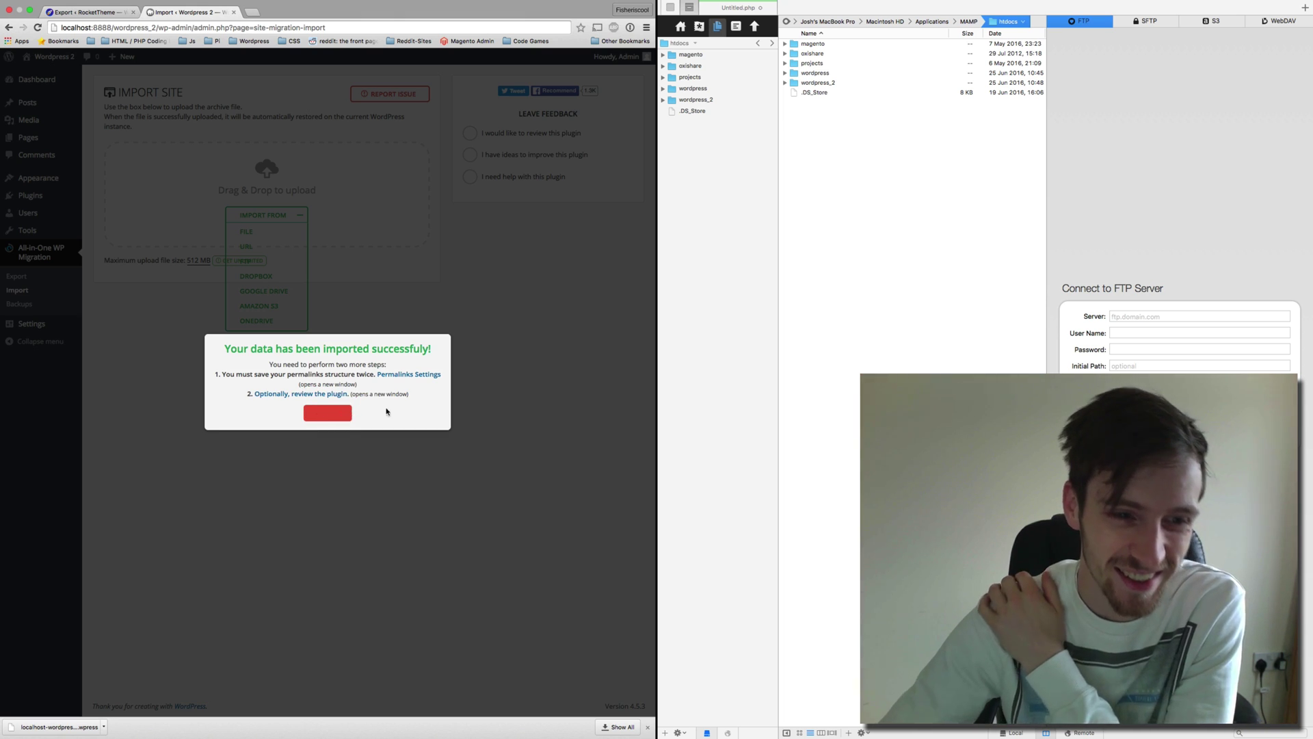
click(346, 412)
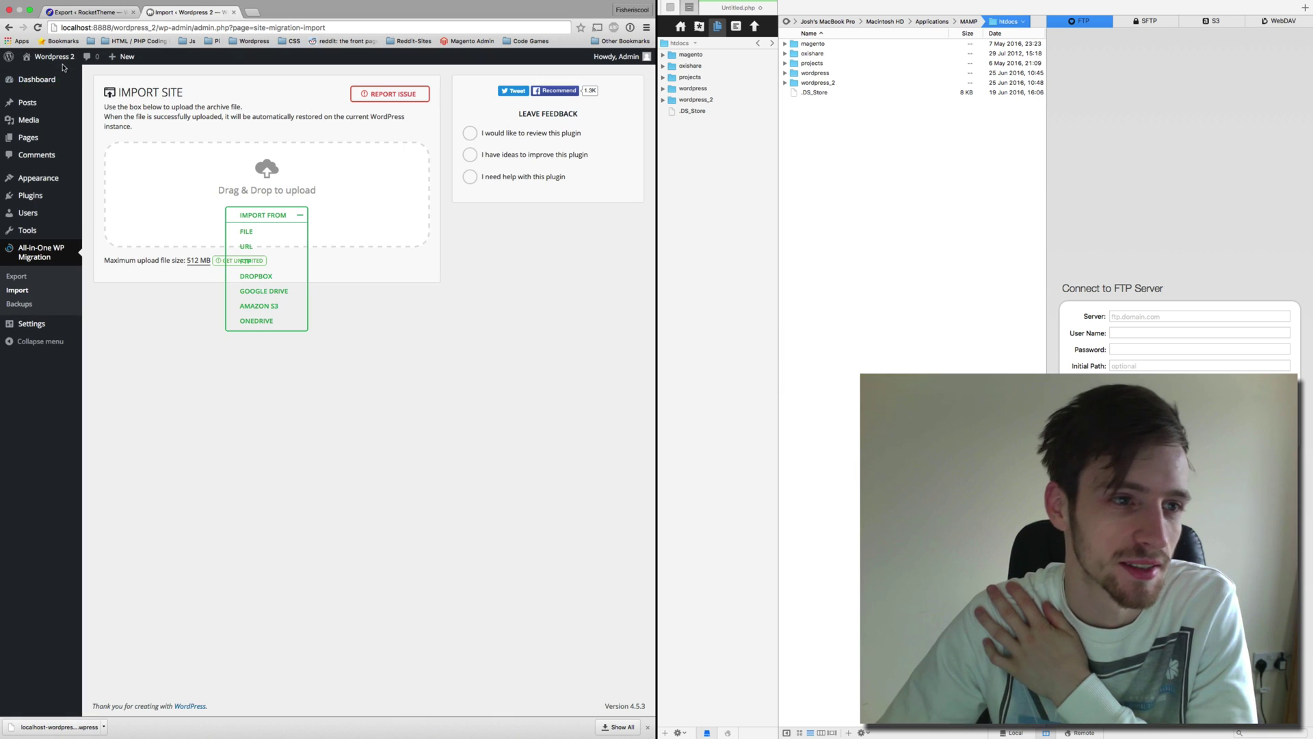
Reload, log back in with the admin username and password, save it in Chrome, and view Appearance > Themes
click(38, 27)
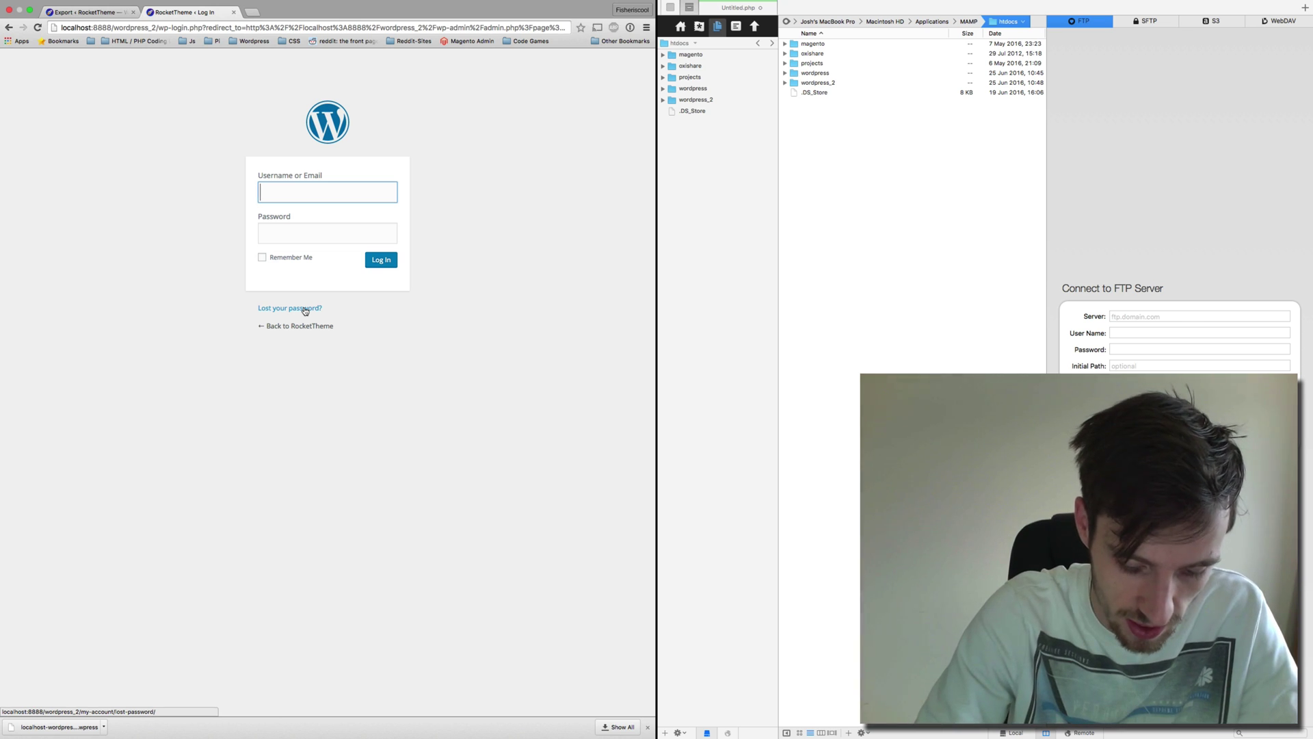
text(josh)
key(Tab)
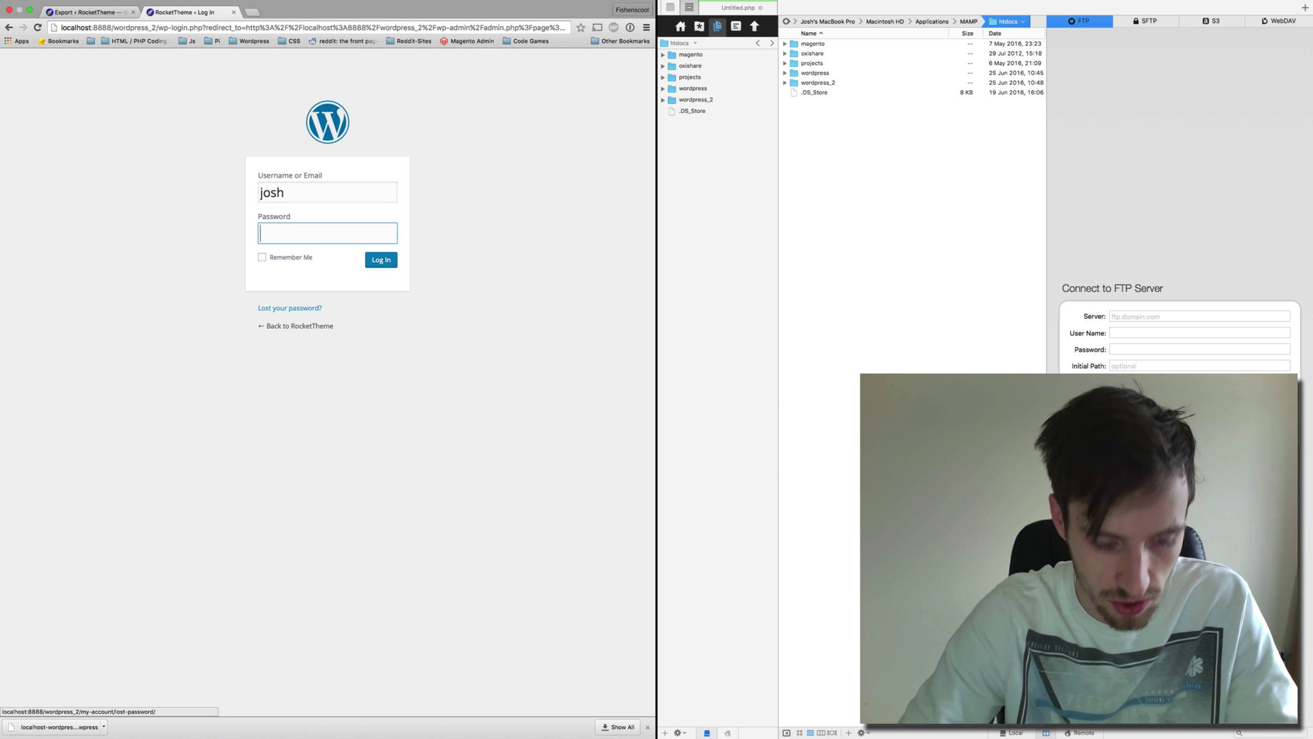
text(••••)
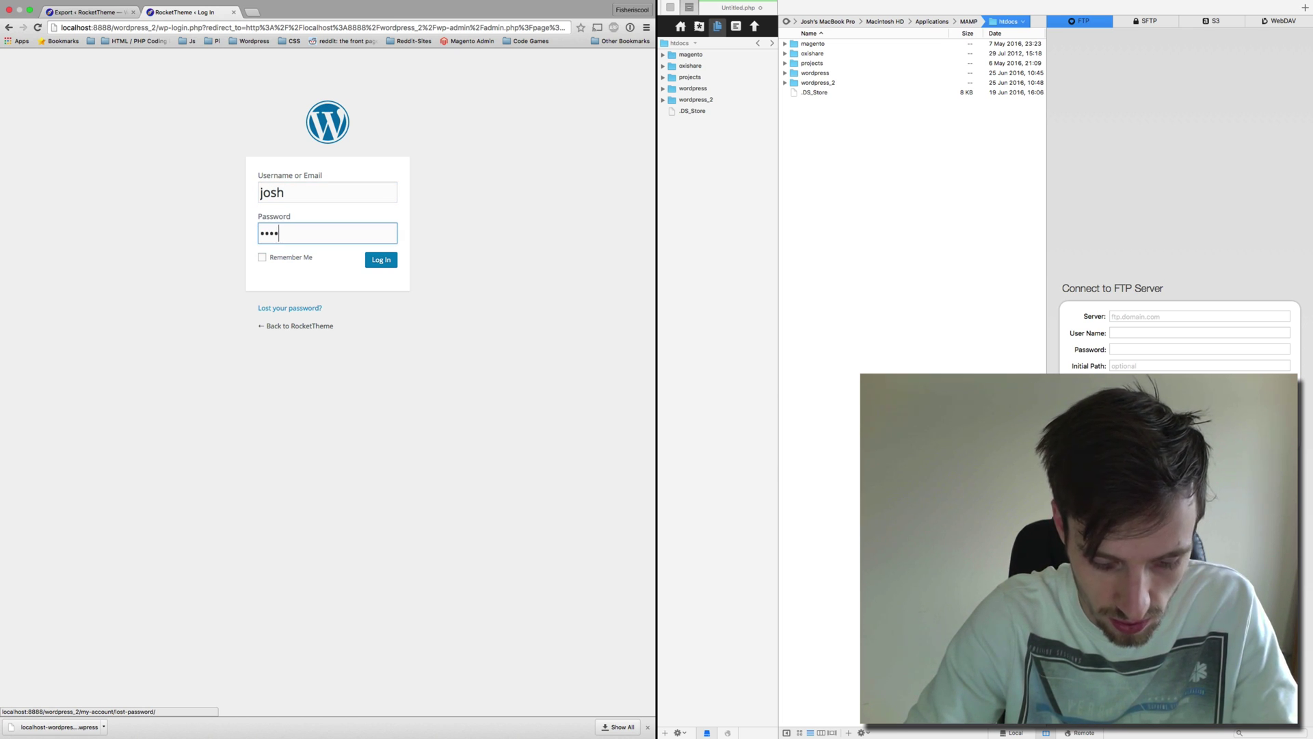
text(••••••)
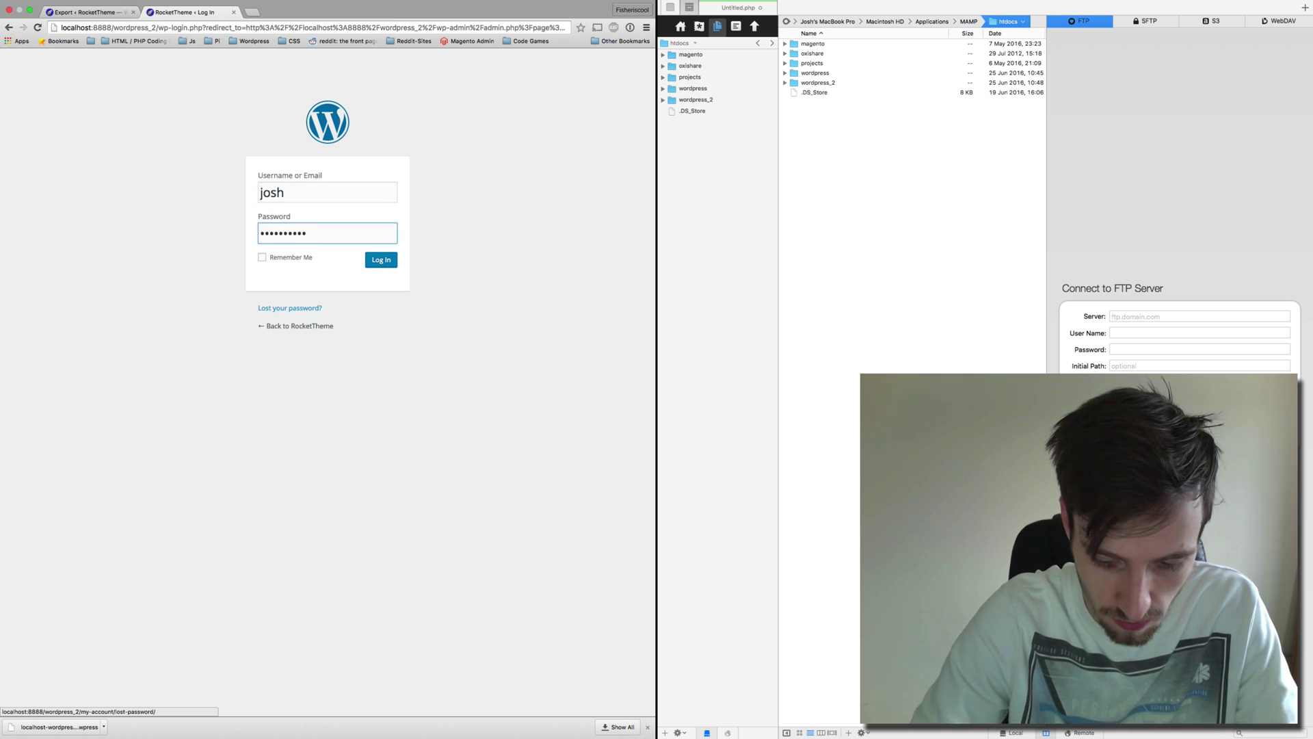
text(•••)
key(Return)
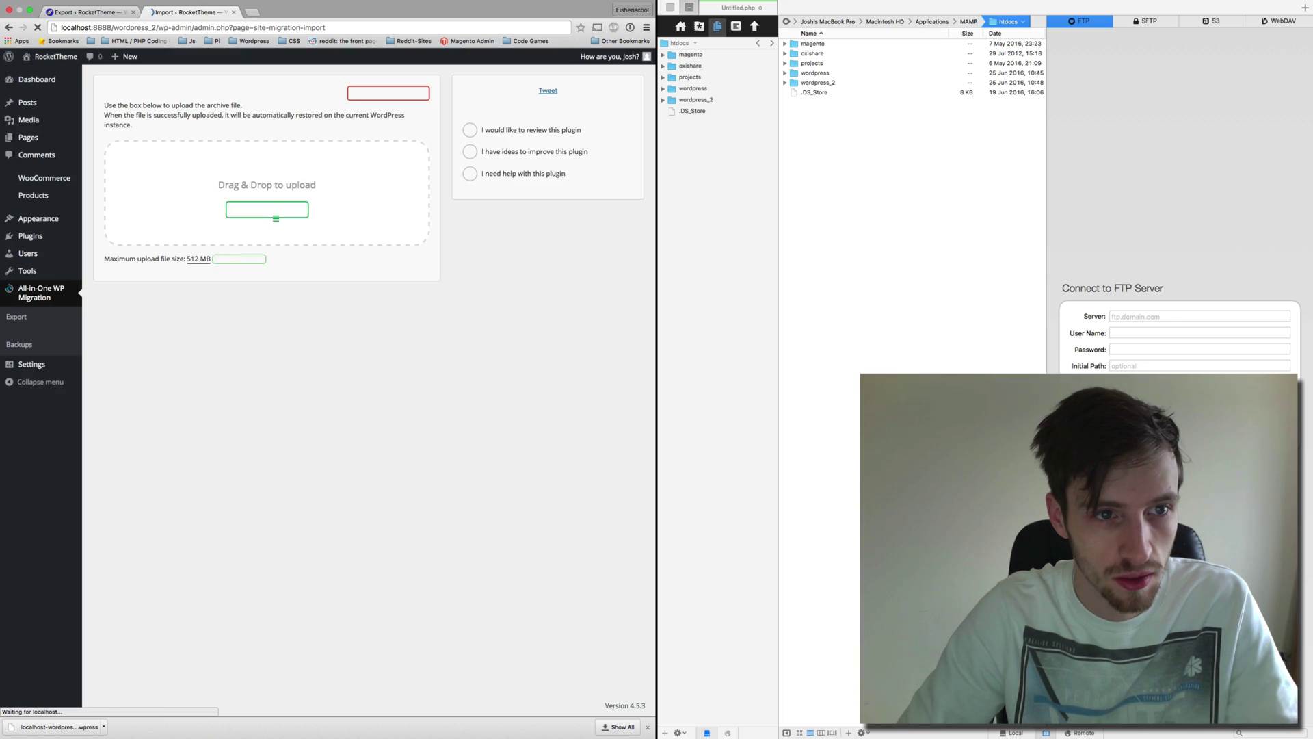
mouse_move(39, 61)
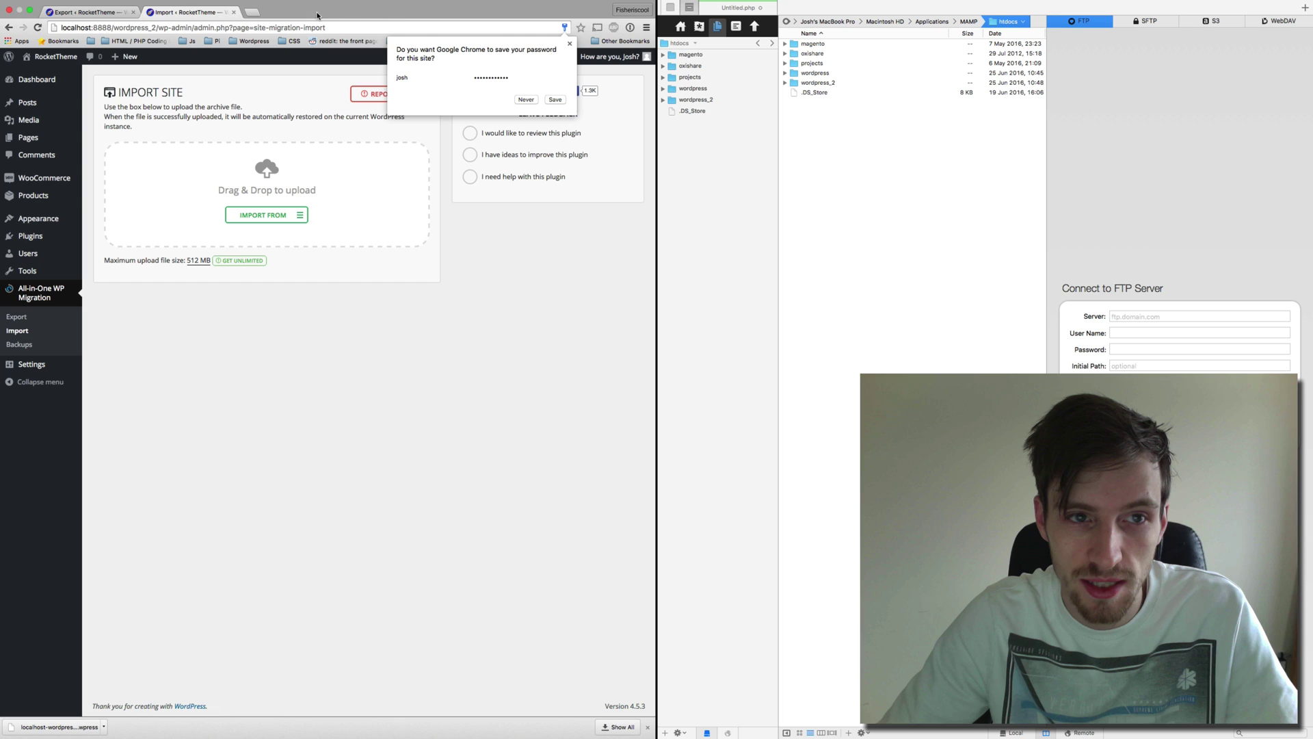
click(554, 99)
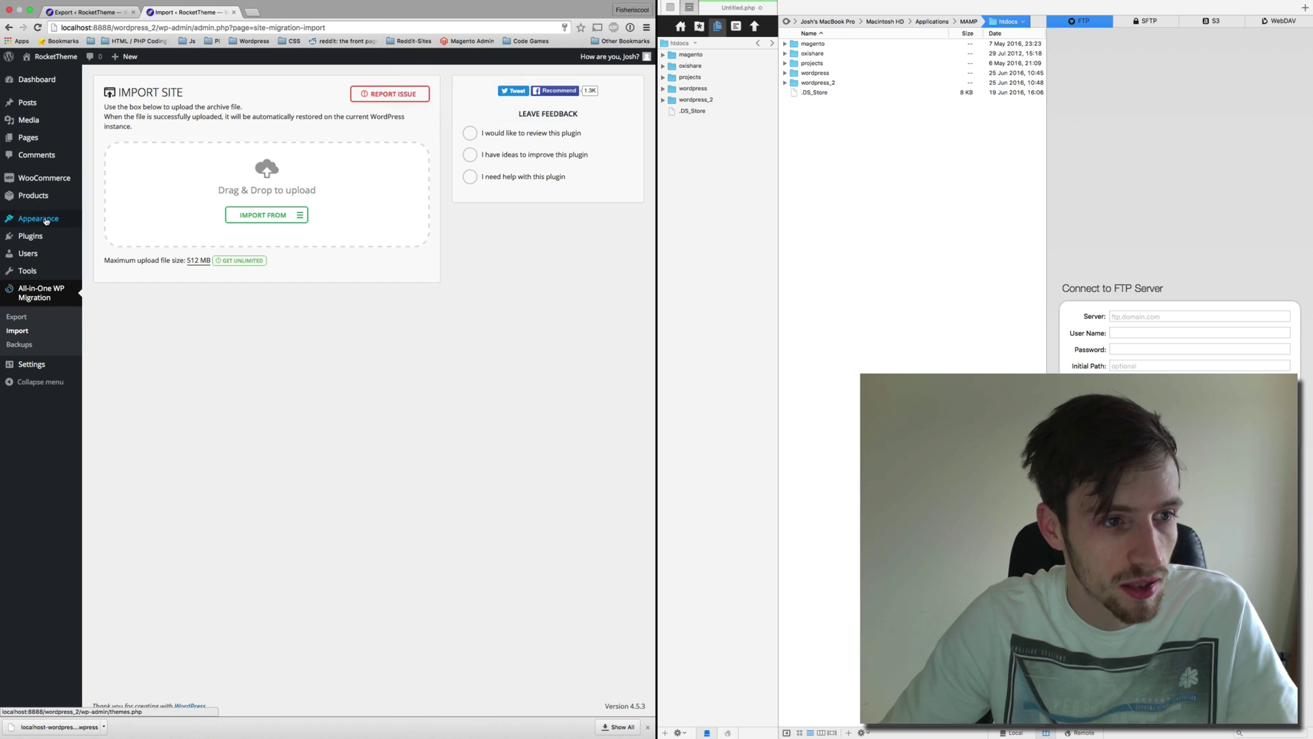
mouse_move(51, 218)
click(103, 221)
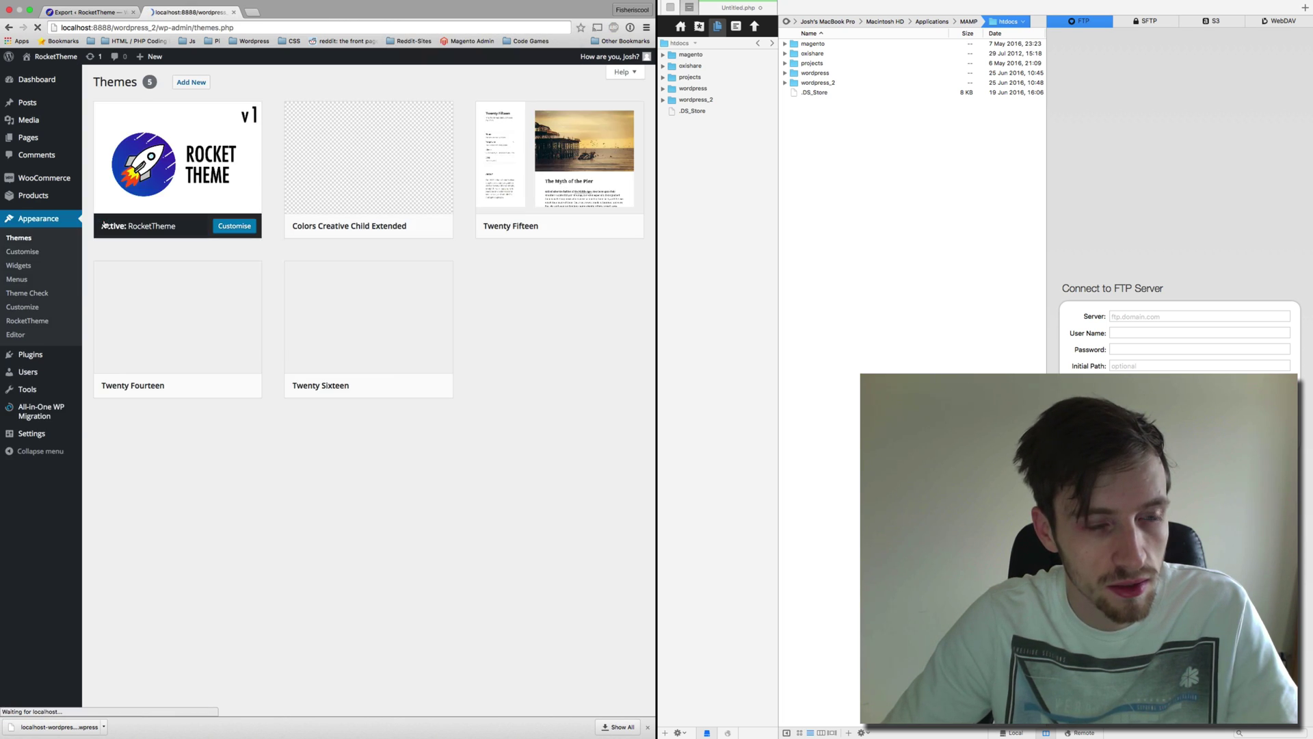
Browse the restored site's Sample Page, Plugins and Home pages, then return to the original Export tab
click(51, 76)
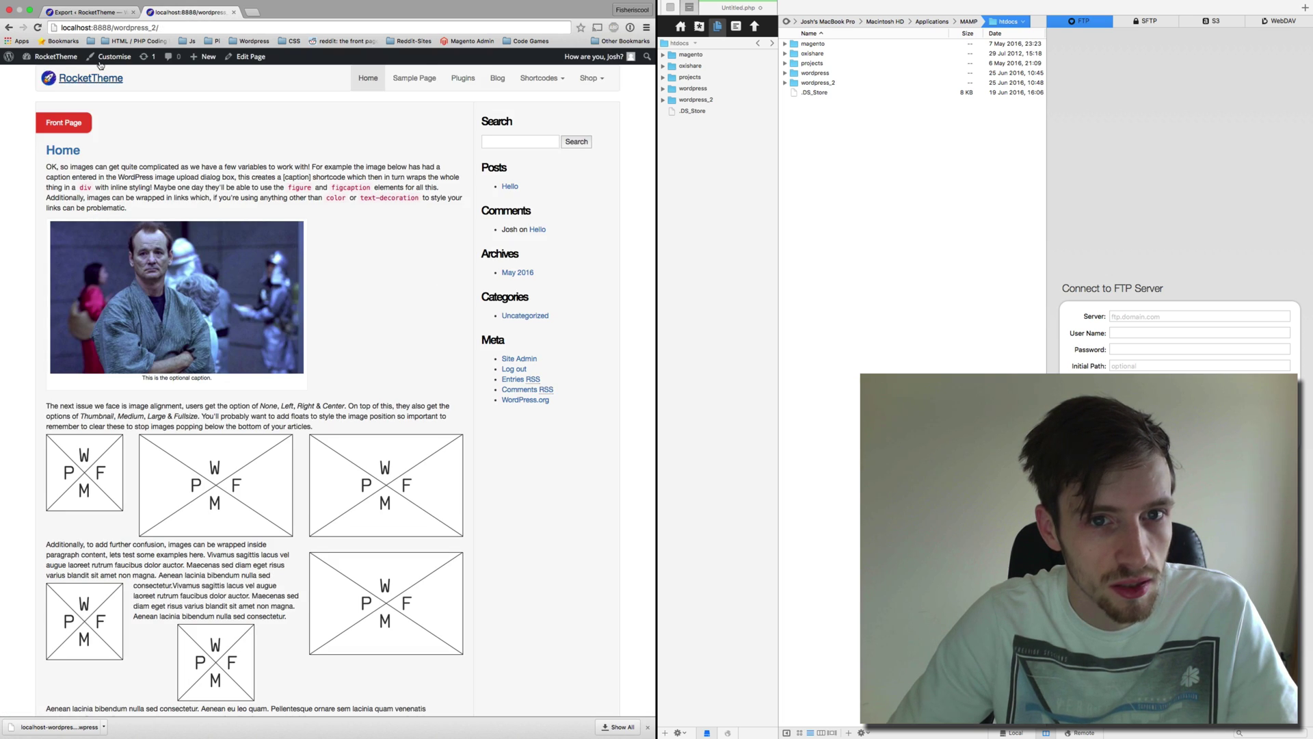
click(418, 72)
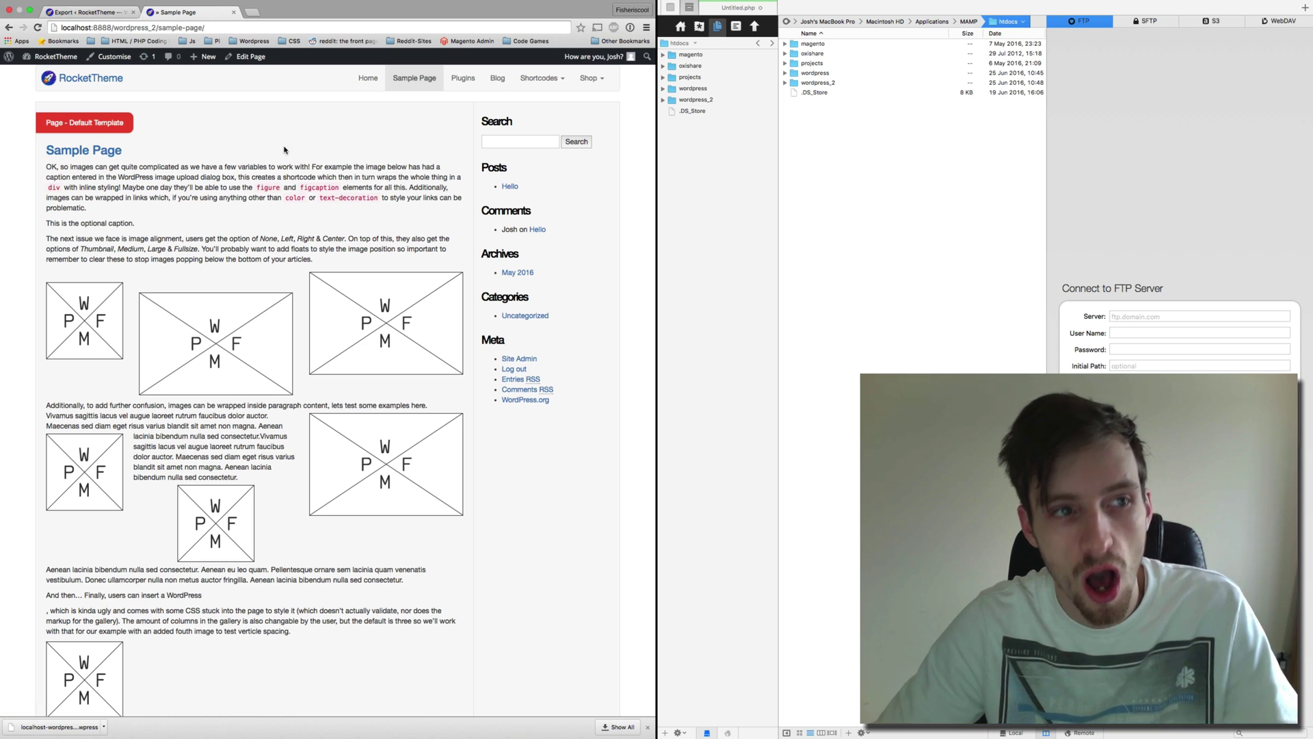
click(457, 80)
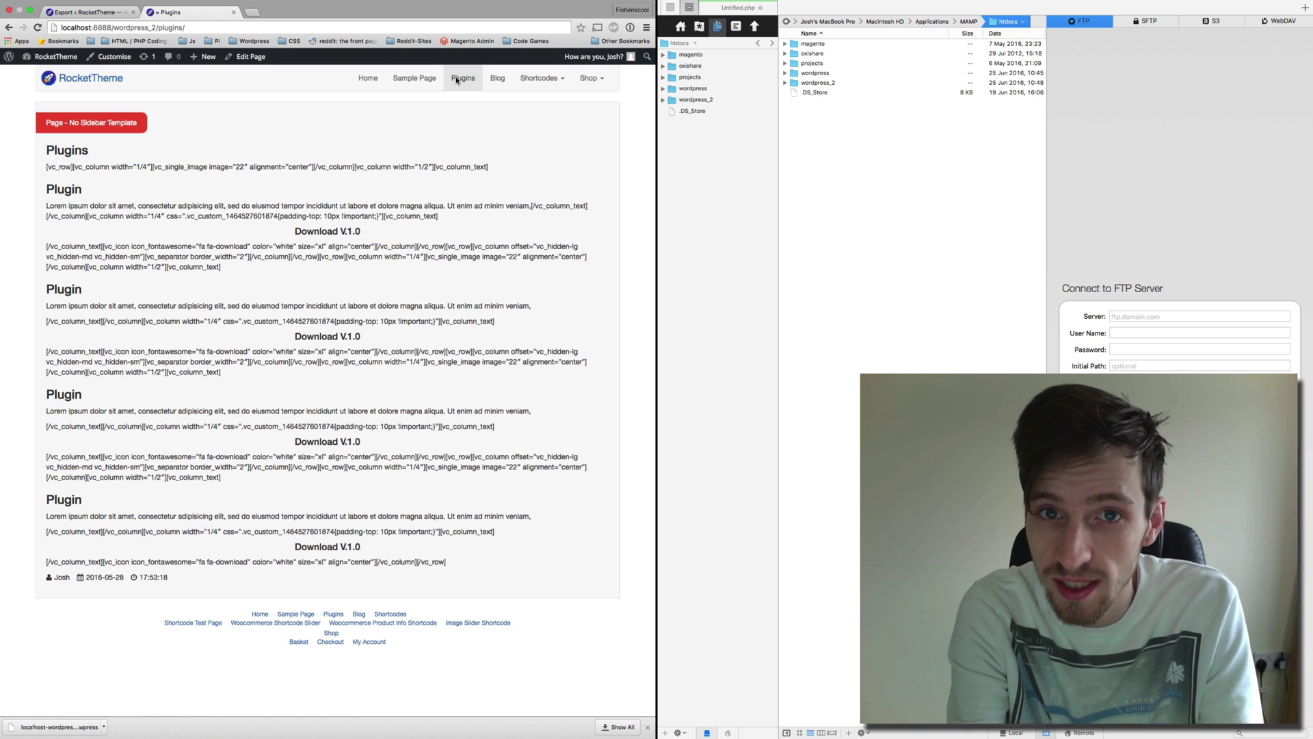
click(368, 78)
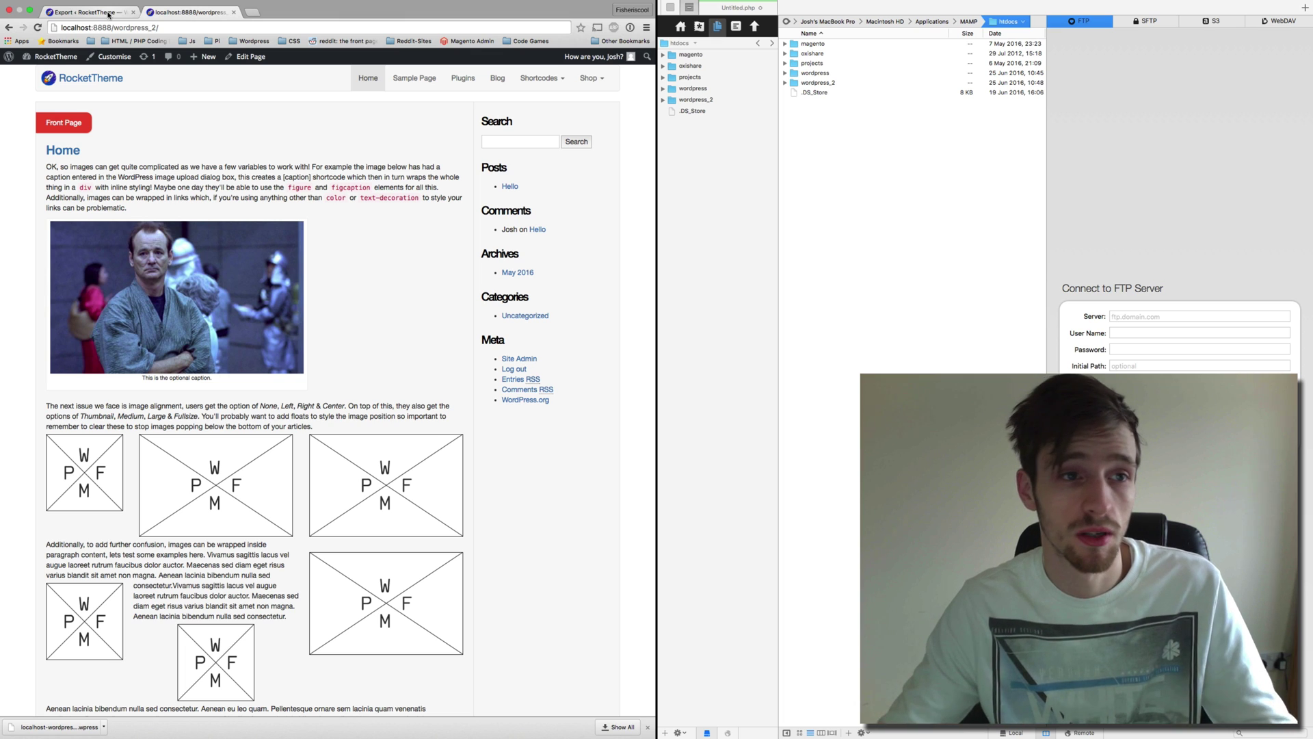
click(109, 13)
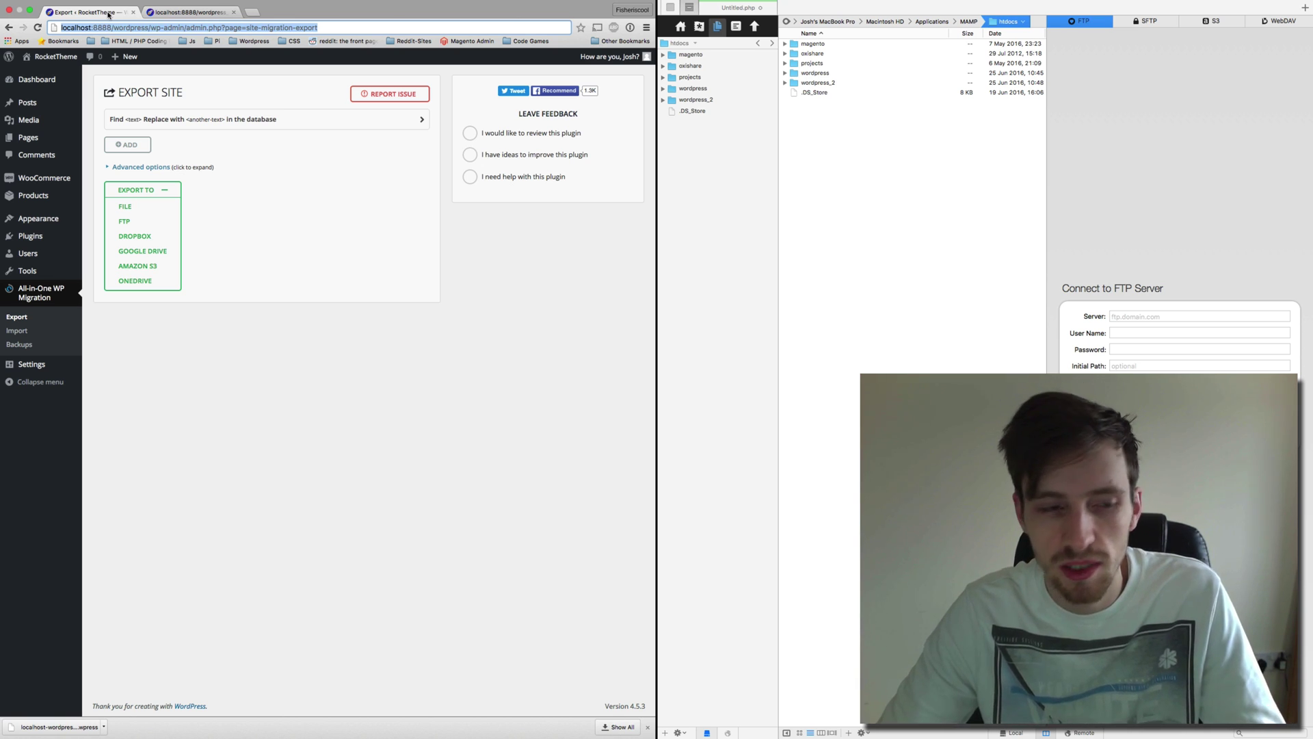
In a new tab, search Google for 'all in one wp migrastion'
key(super+t)
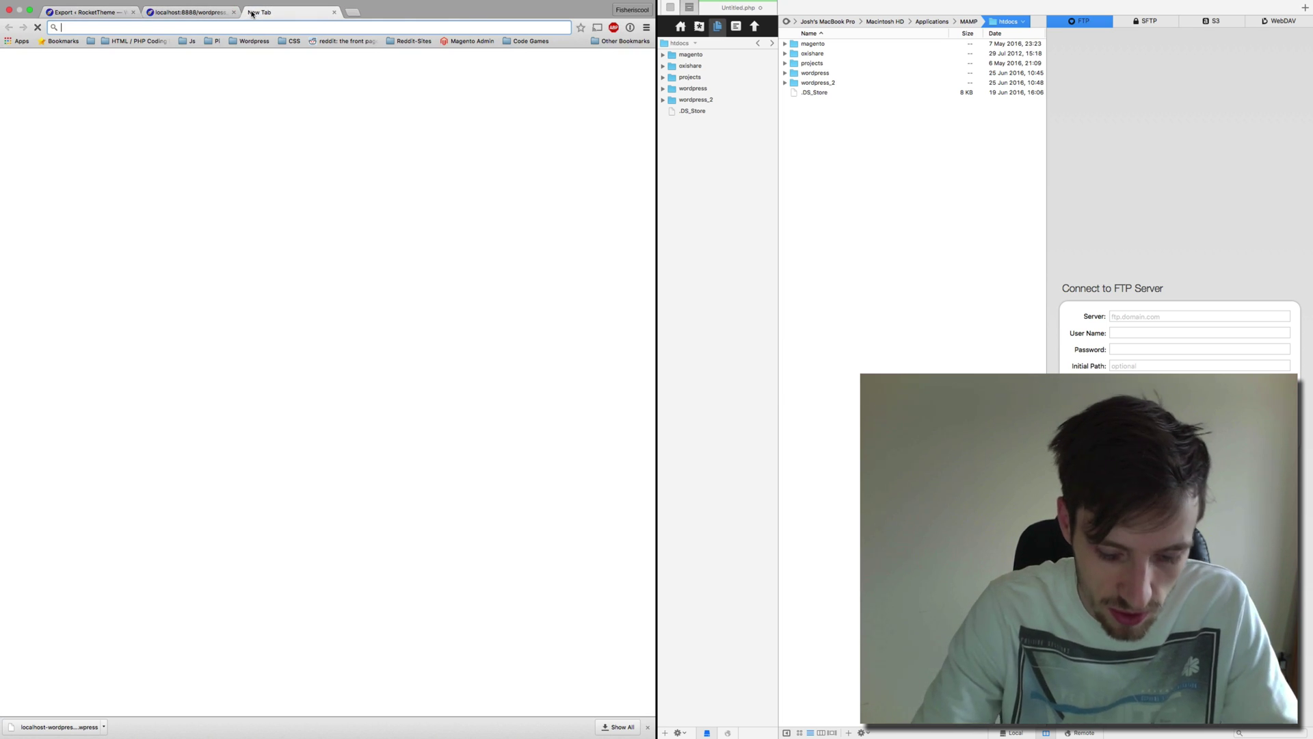
text(all in )
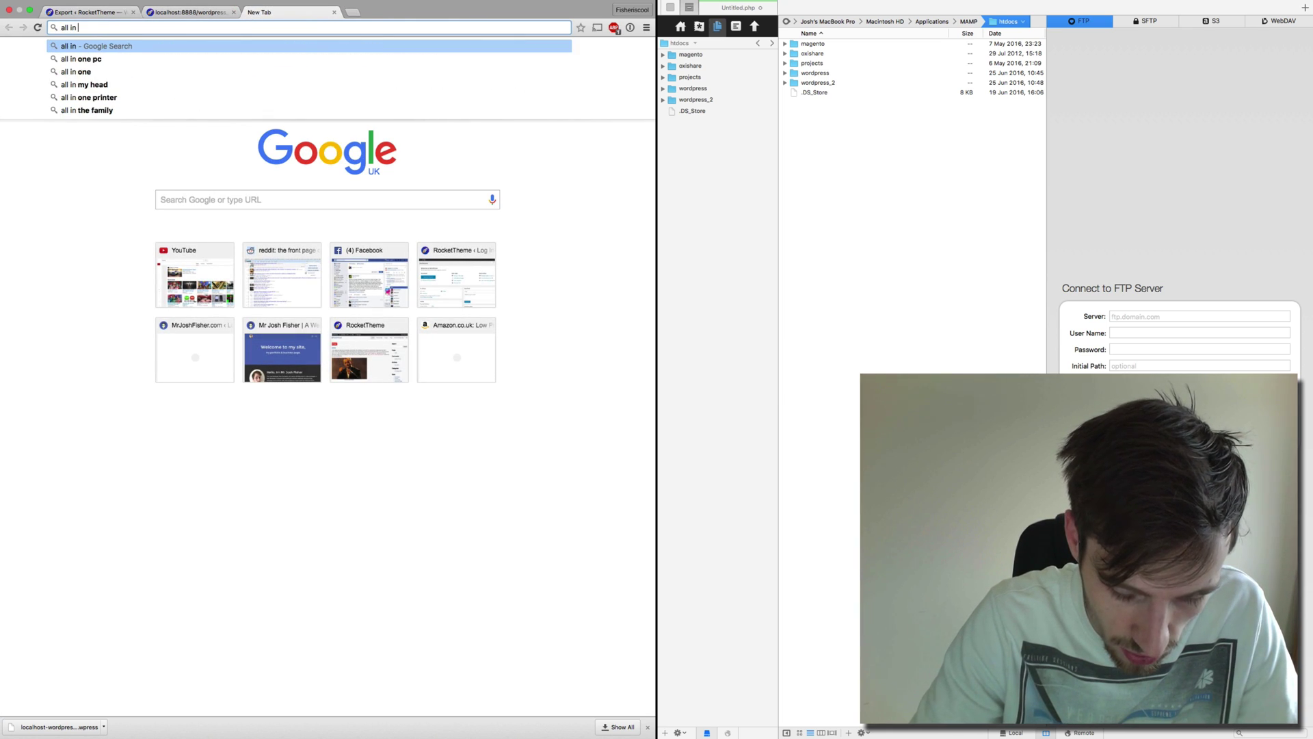
text(one wp mi)
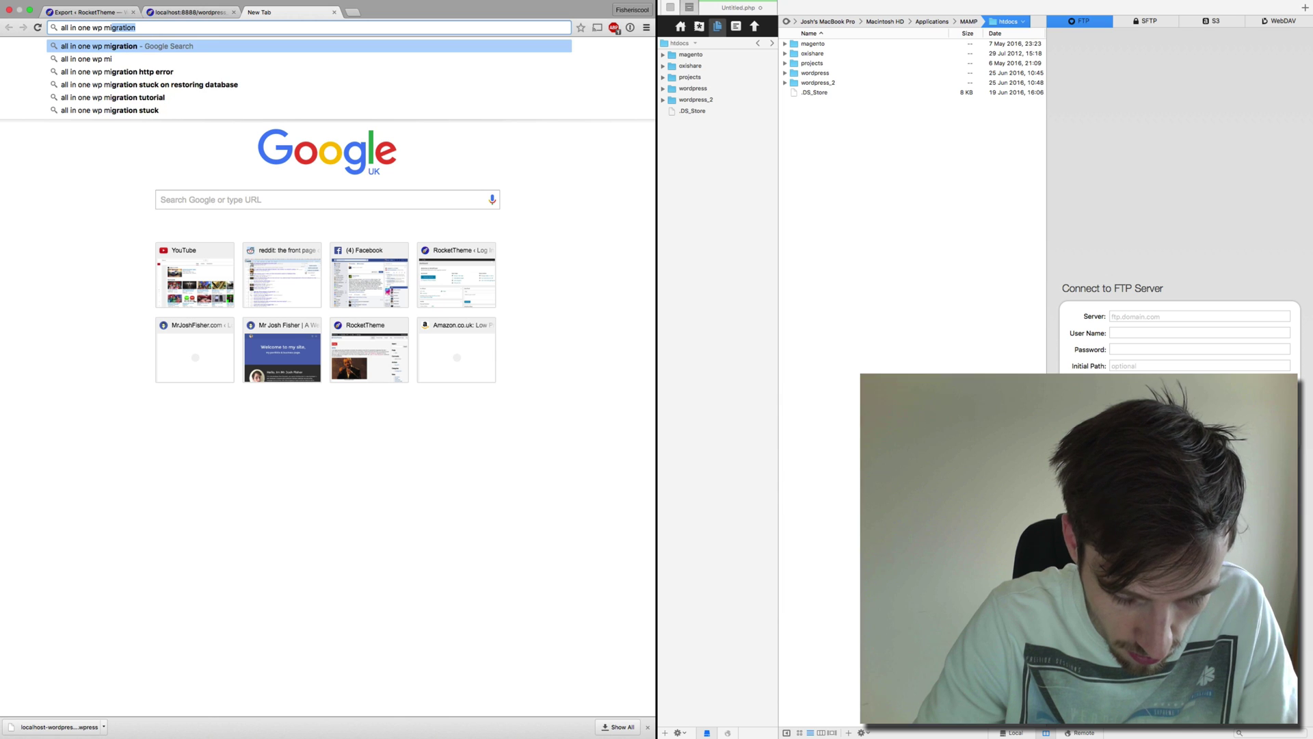
text(grastion)
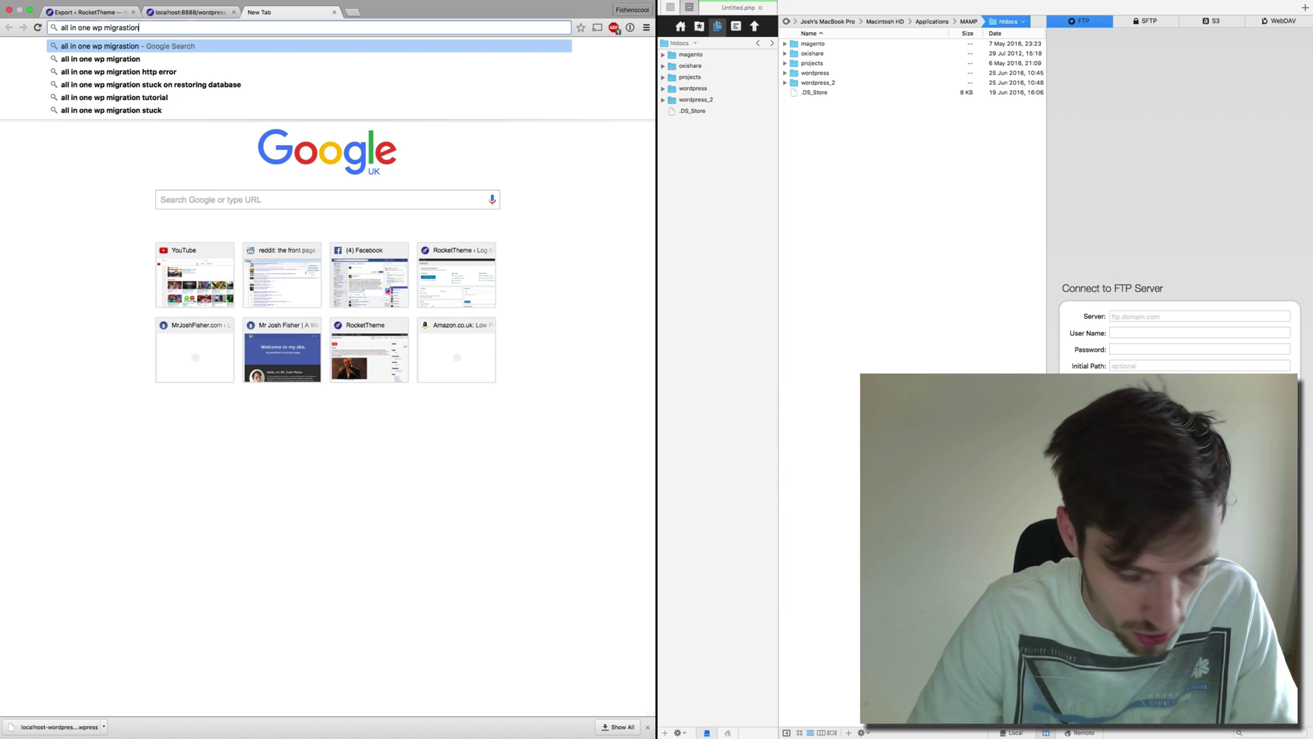
key(Return)
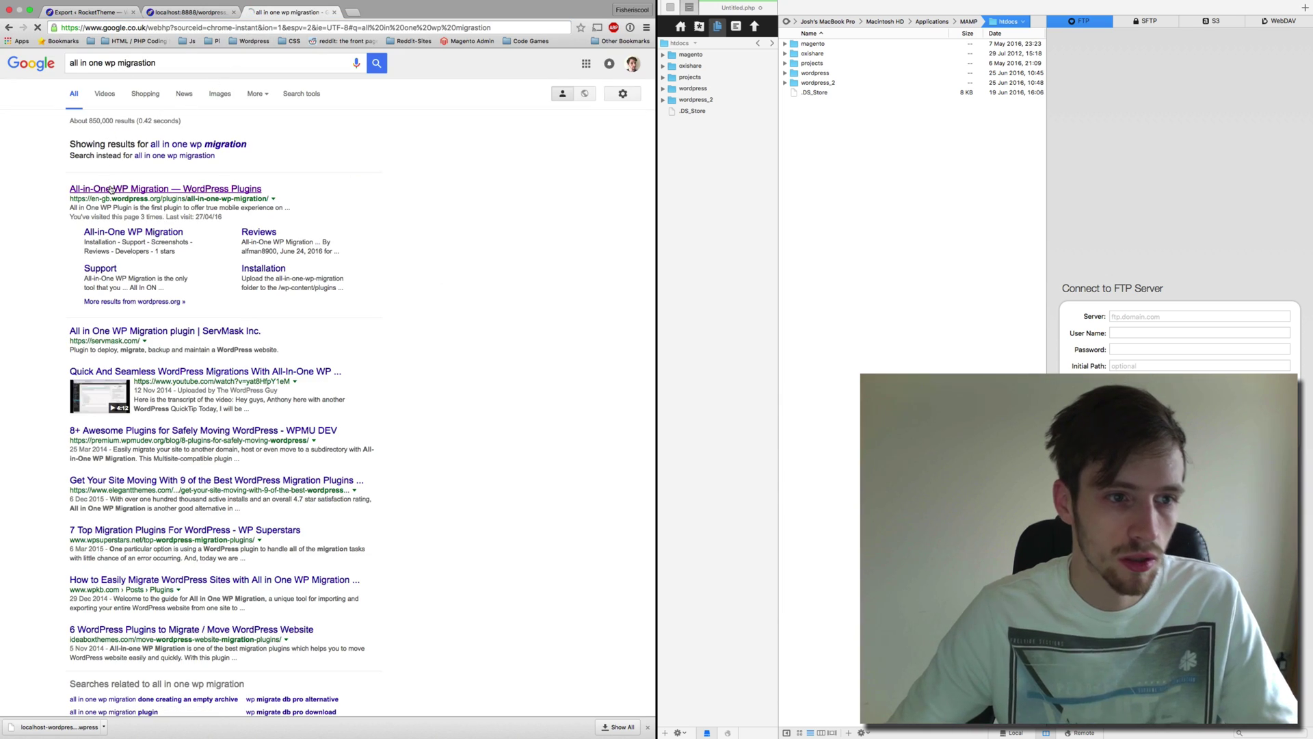
Open the WordPress.org All-in-One WP Migration page and review its description, compatible WordPress versions and plugin versions
click(111, 188)
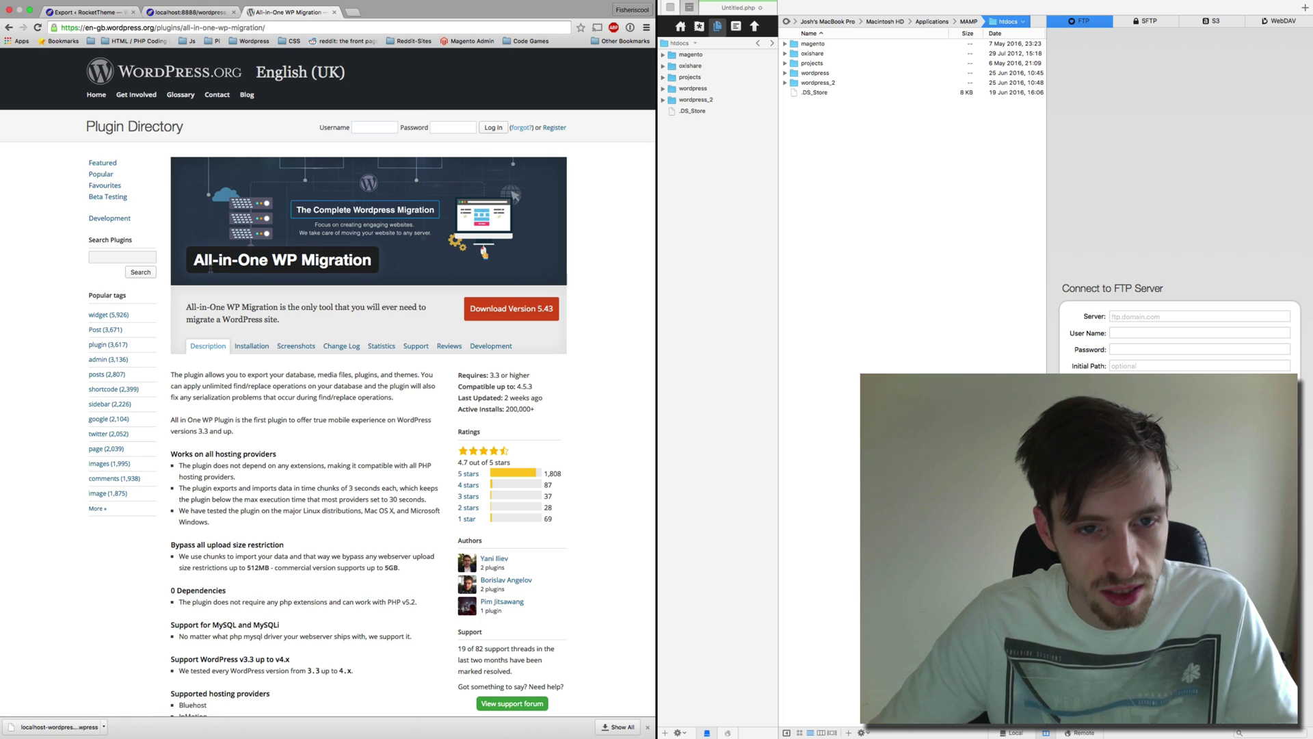
scroll(340, 499, down, 5)
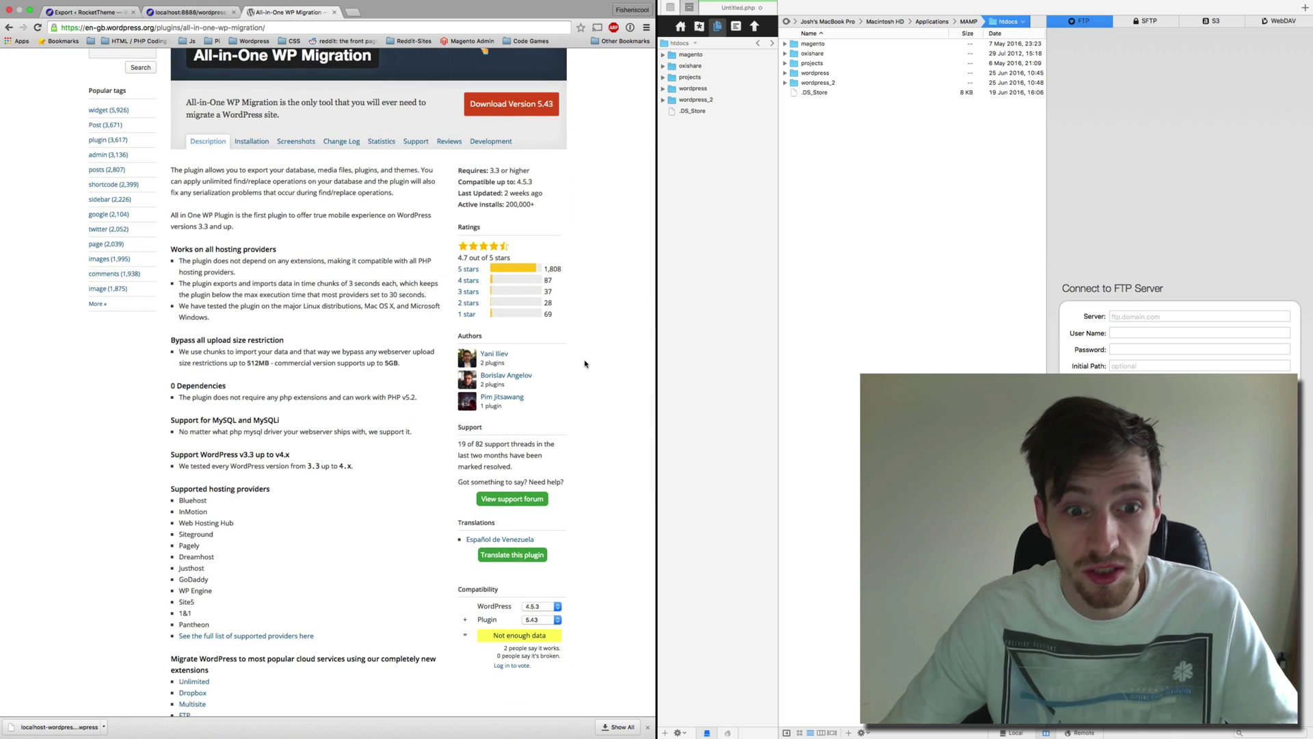
scroll(586, 363, down, 8)
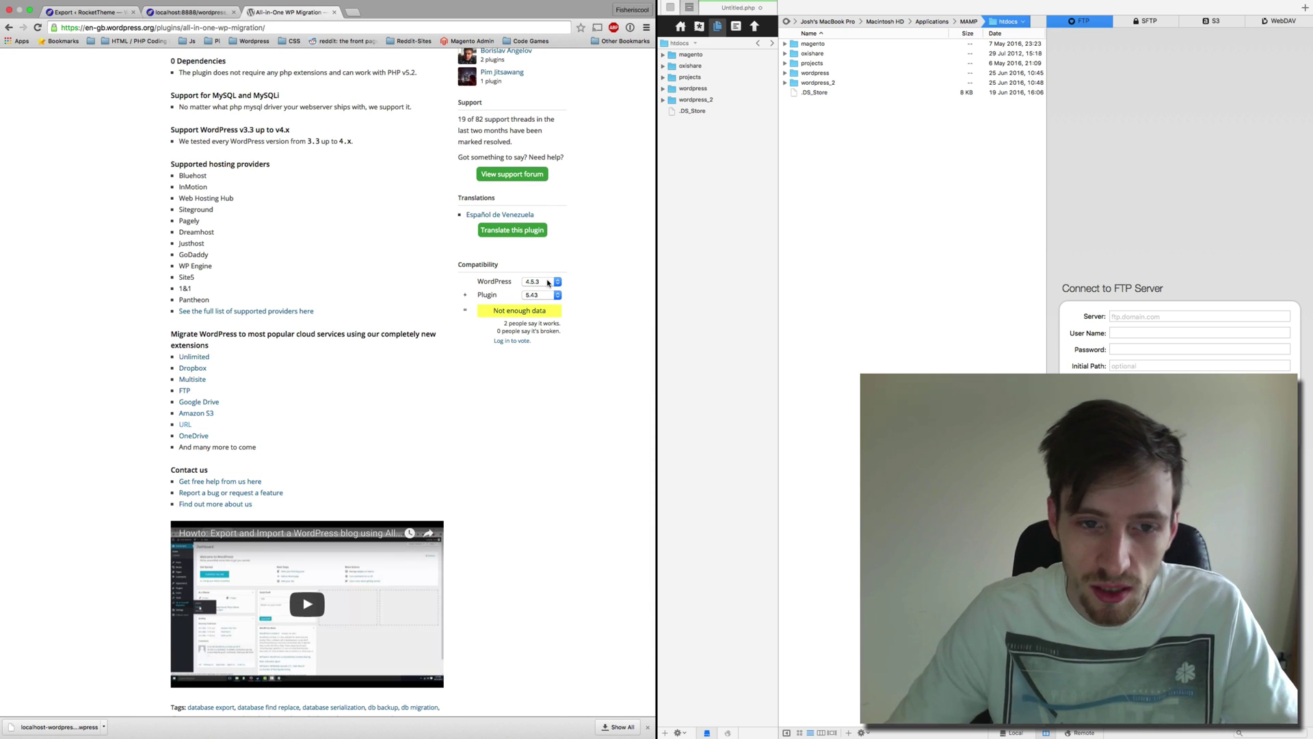
click(548, 282)
click(549, 295)
click(550, 295)
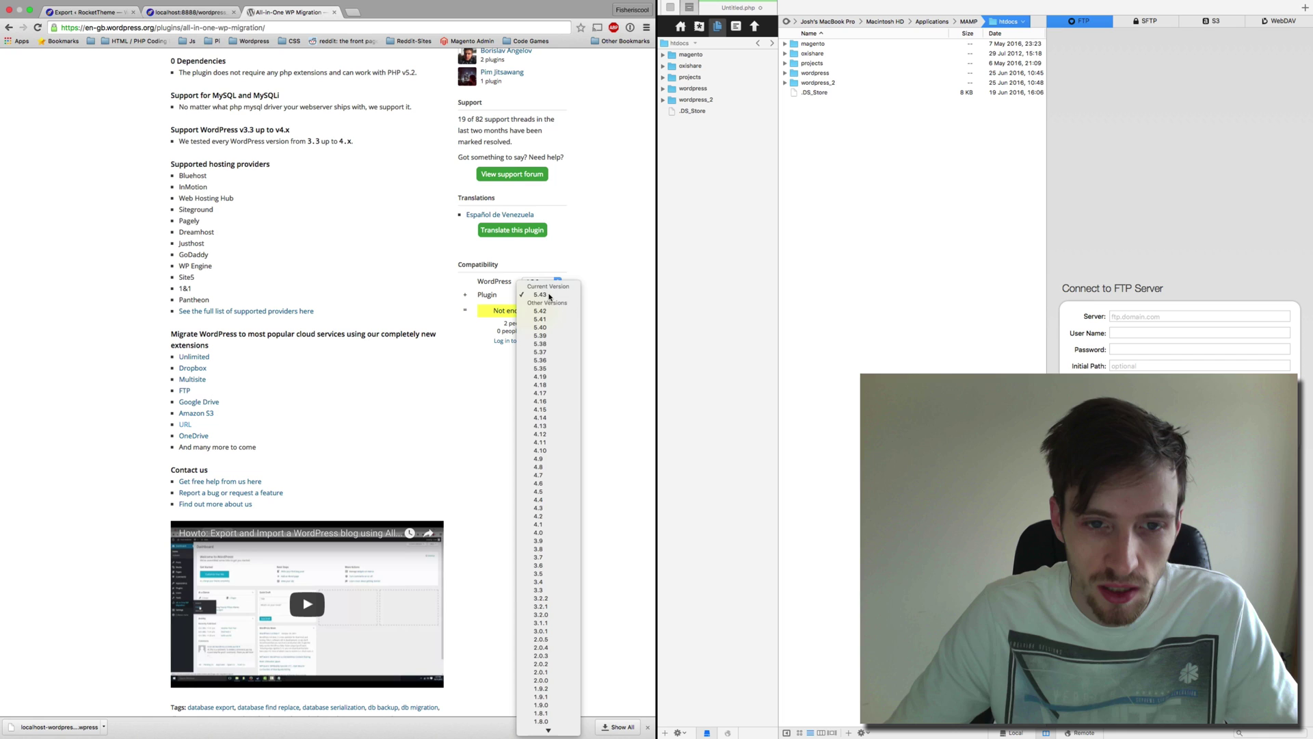
click(549, 294)
scroll(586, 293, up, 12)
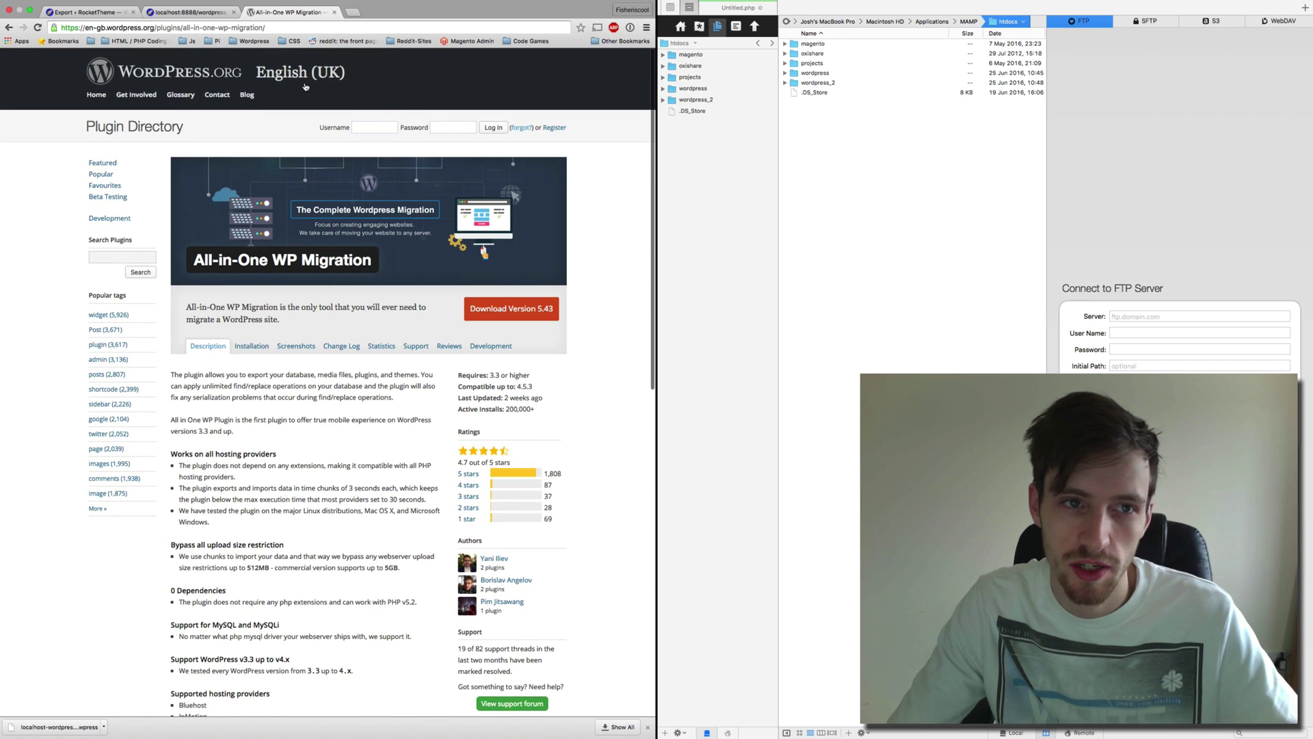